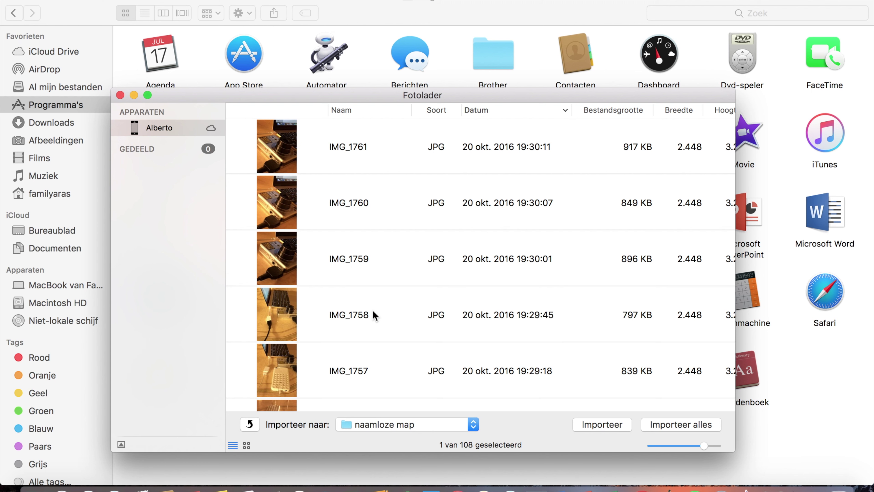
Import only the photo IMG_1759 from the connected phone into the naamloze map folder.
{"action": "left_click", "coordinate": [289, 319]}
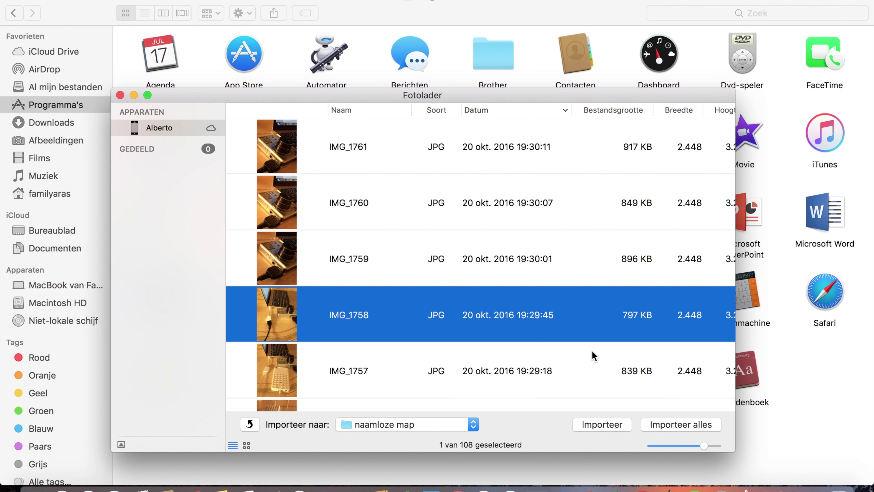
{"action": "key", "text": "super+a"}
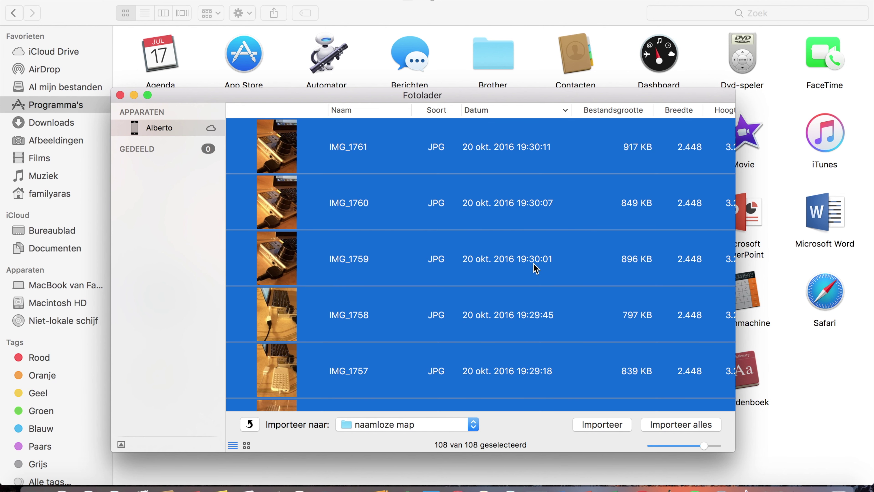
{"action": "left_click", "coordinate": [535, 268]}
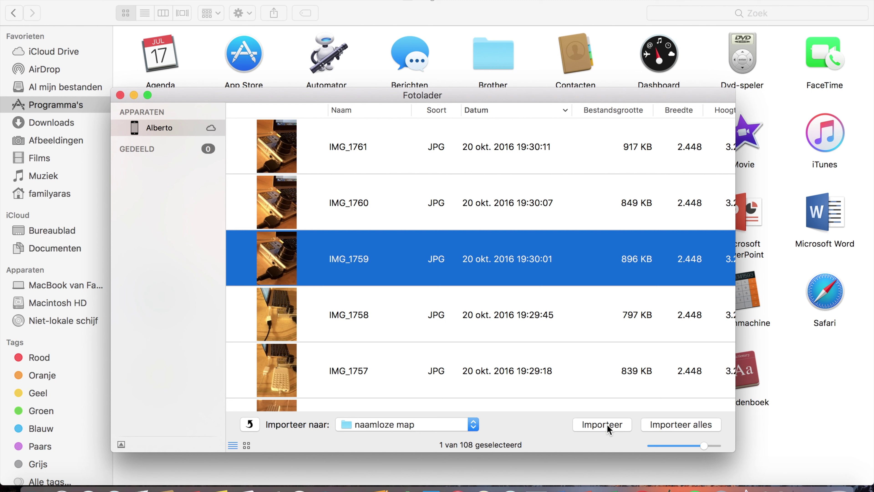
Clear the open windows, preview IMG_1759.JPG in the desktop's naamloze map folder, and close the preview and folder.
{"action": "left_click", "coordinate": [134, 95]}
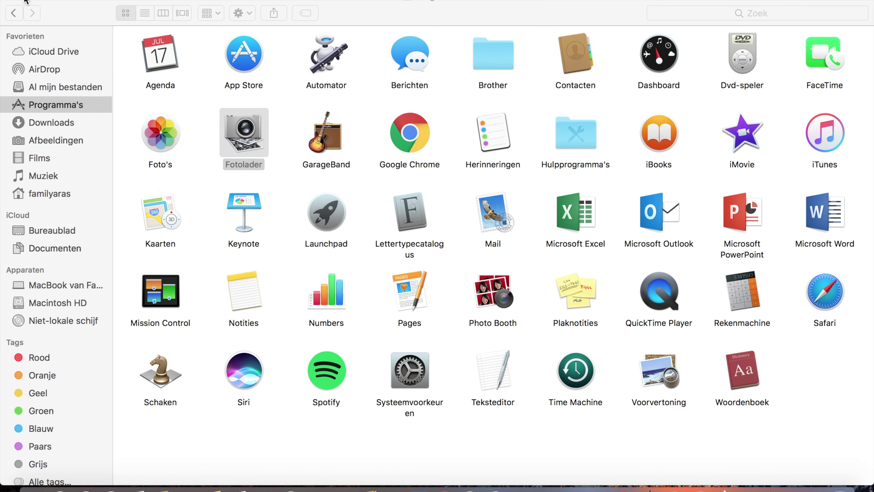
{"action": "left_click", "coordinate": [25, 1]}
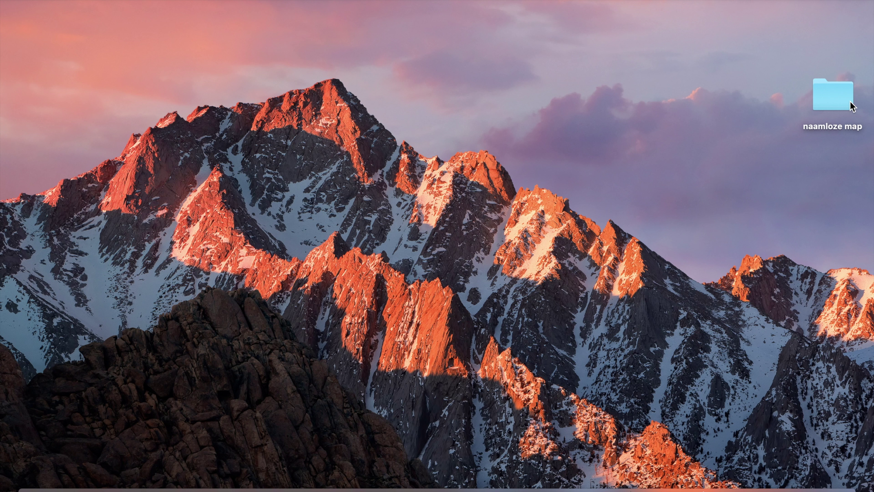
{"action": "double_click", "coordinate": [837, 107]}
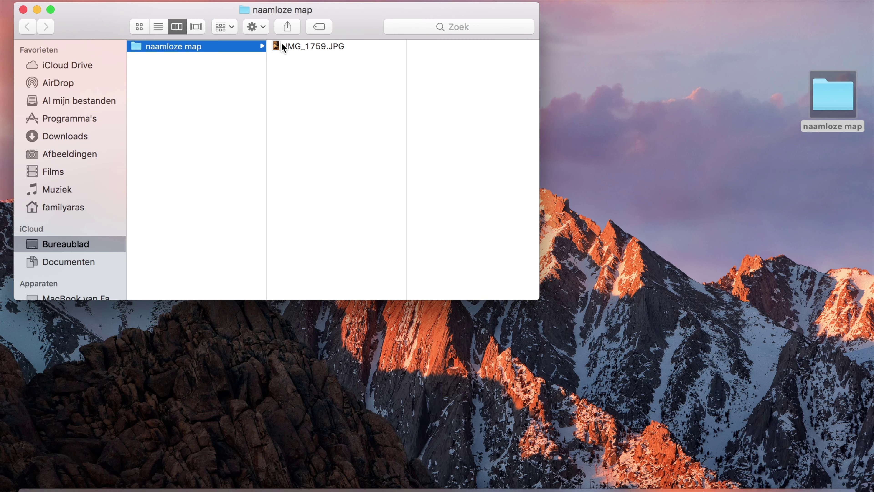
{"action": "left_click", "coordinate": [274, 48]}
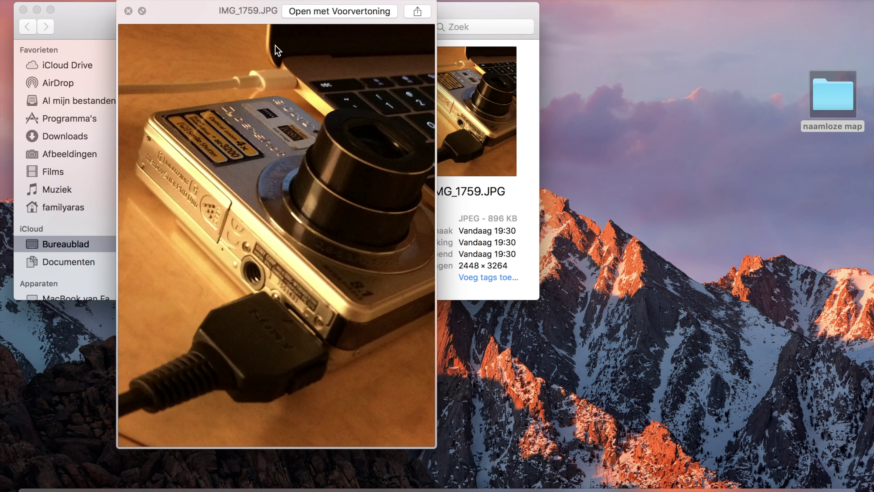
{"action": "left_click", "coordinate": [130, 12]}
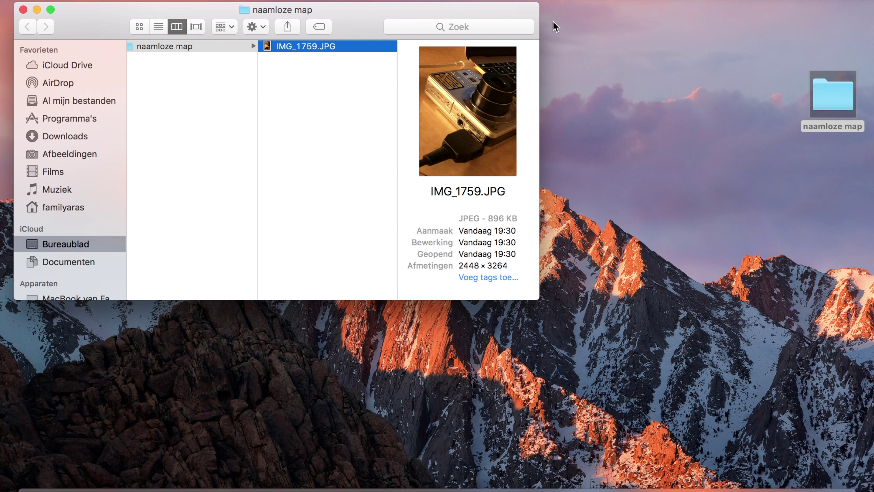
{"action": "left_click", "coordinate": [25, 9]}
{"action": "left_click", "coordinate": [25, 9]}
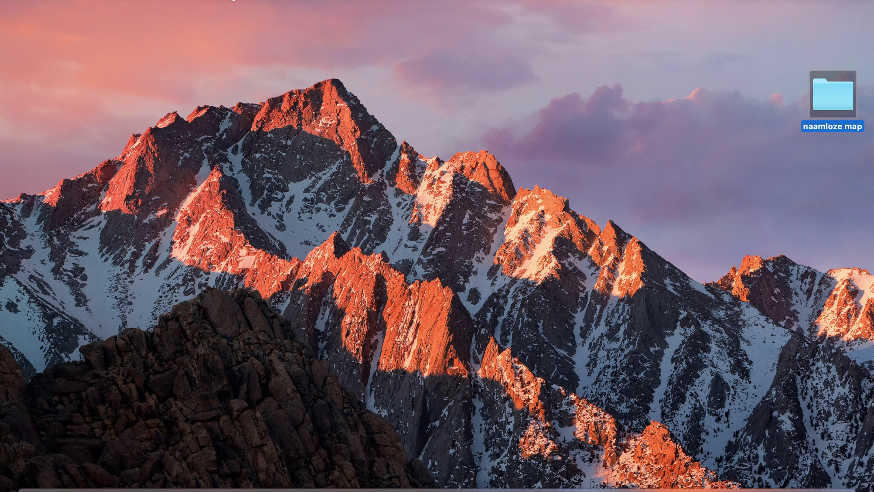
Go to the Programma's folder and bring up Fotolader from there.
{"action": "left_click", "coordinate": [233, 1]}
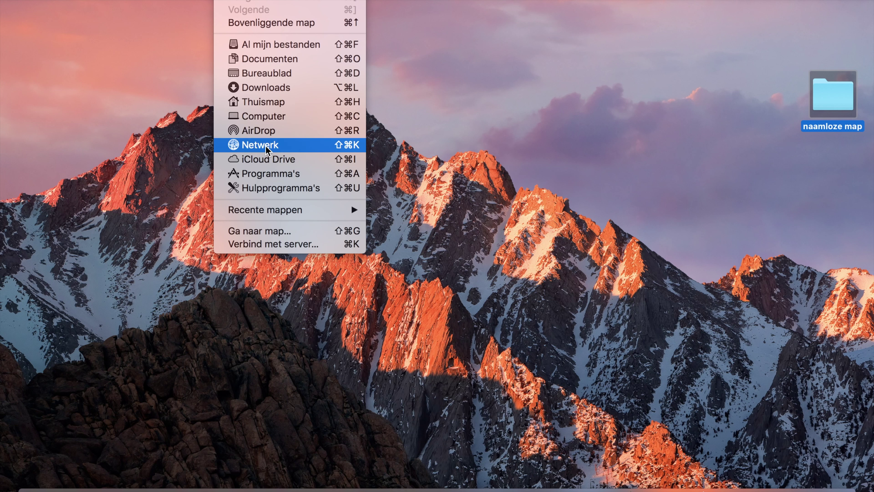
{"action": "left_click", "coordinate": [265, 174]}
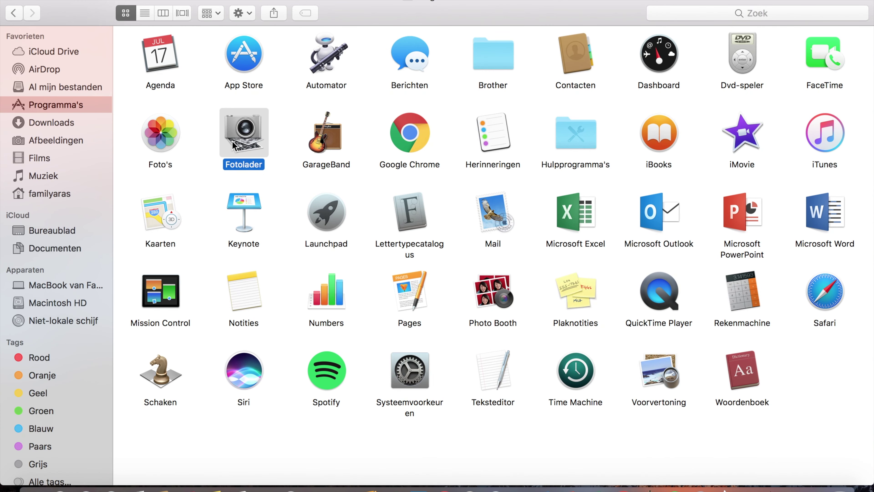
{"action": "double_click", "coordinate": [245, 129]}
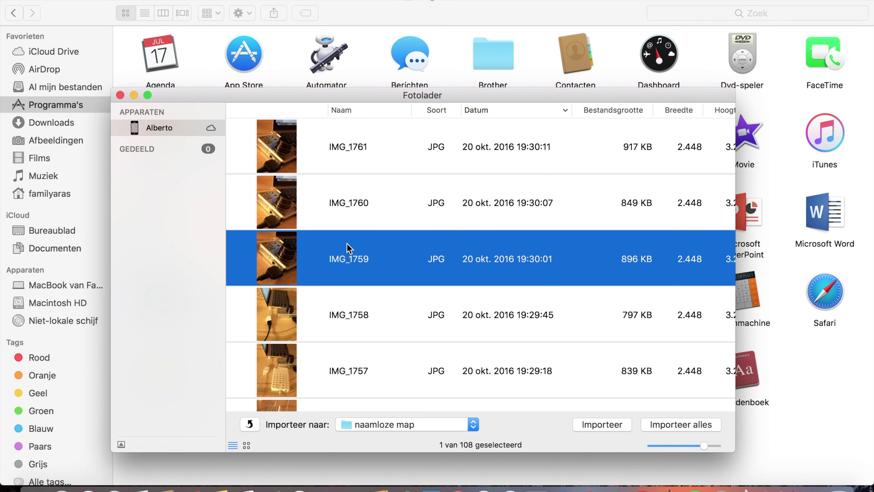
Show iCloud Drive in Finder and shrink its window so the Fotolader window is accessible beside it.
{"action": "left_click", "coordinate": [64, 52]}
{"action": "left_click", "coordinate": [63, 52]}
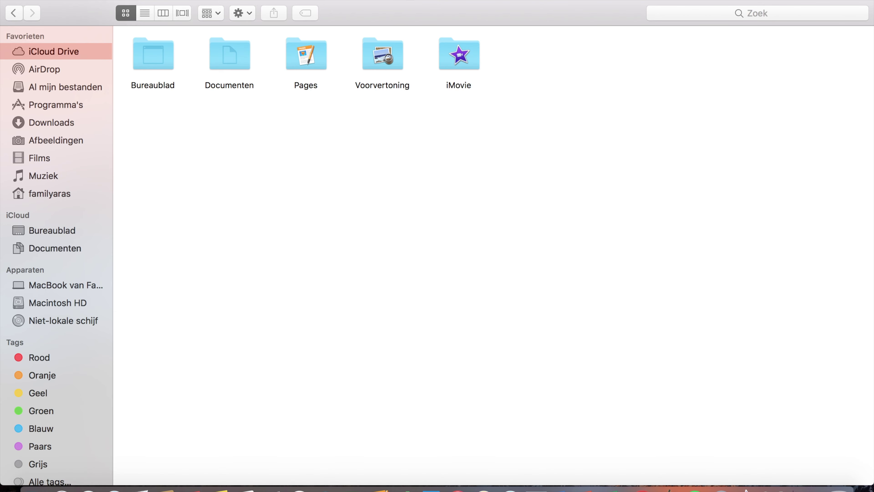
{"action": "left_click_drag", "start_coordinate": [869, 2], "coordinate": [356, 26]}
Create a new folder named "camera okt 2016" in iCloud Drive.
{"action": "right_click", "coordinate": [152, 268]}
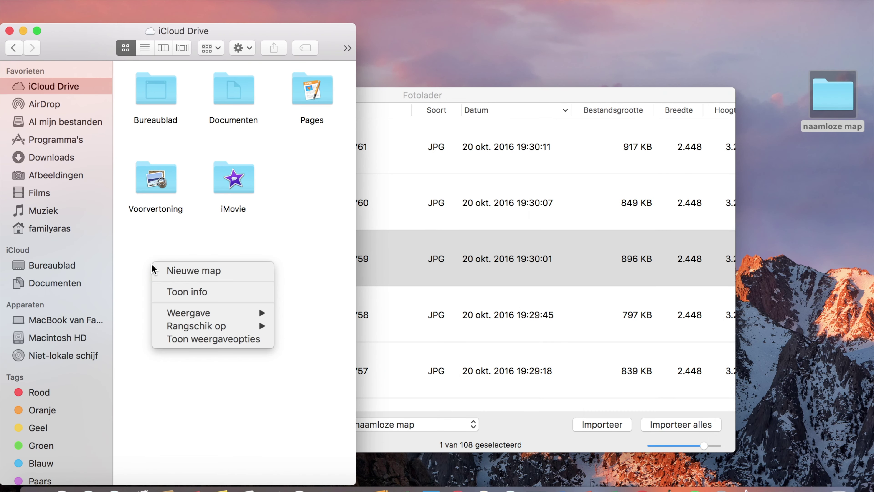
{"action": "left_click", "coordinate": [171, 271]}
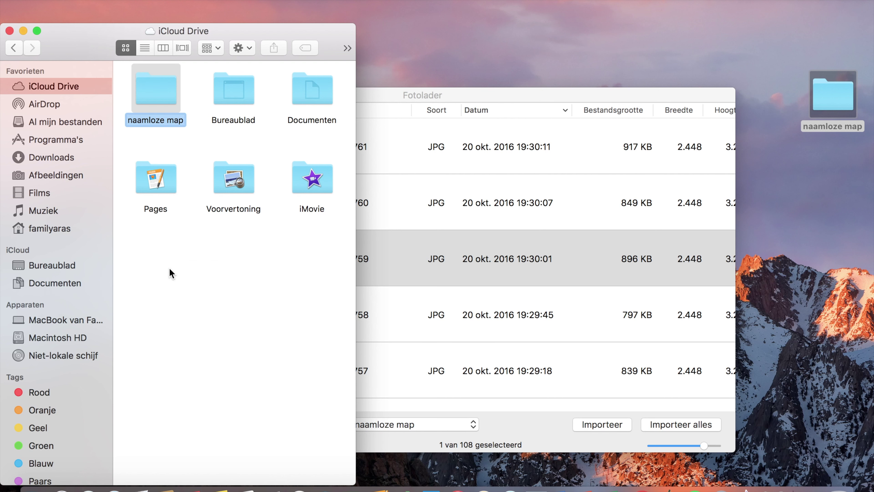
{"action": "key", "text": "BackSpace"}
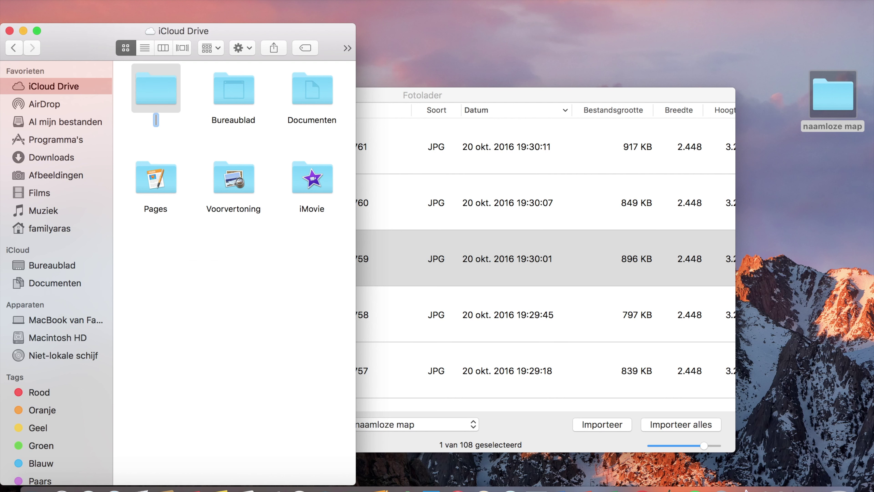
{"action": "type", "text": "camera okt"}
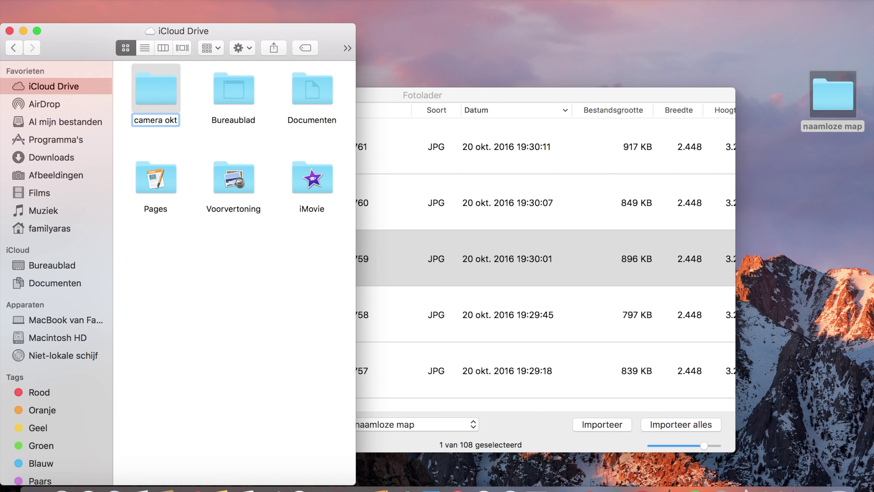
{"action": "type", "text": " 2016"}
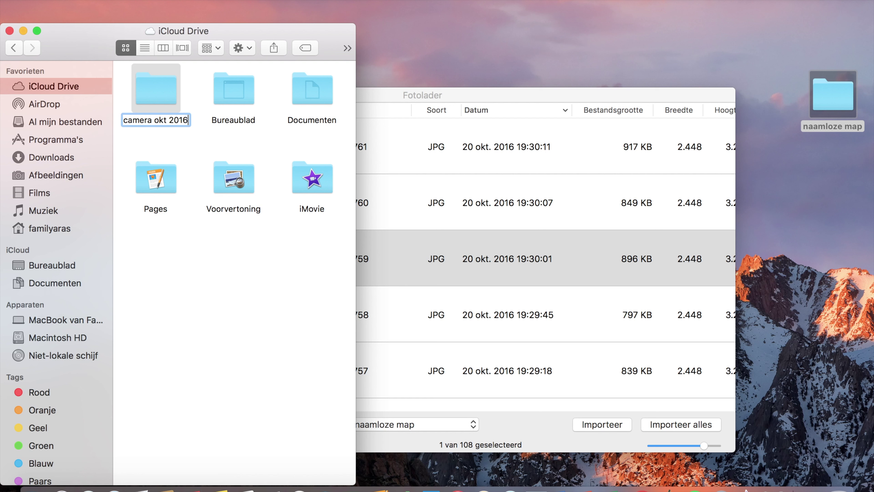
{"action": "left_click", "coordinate": [172, 272]}
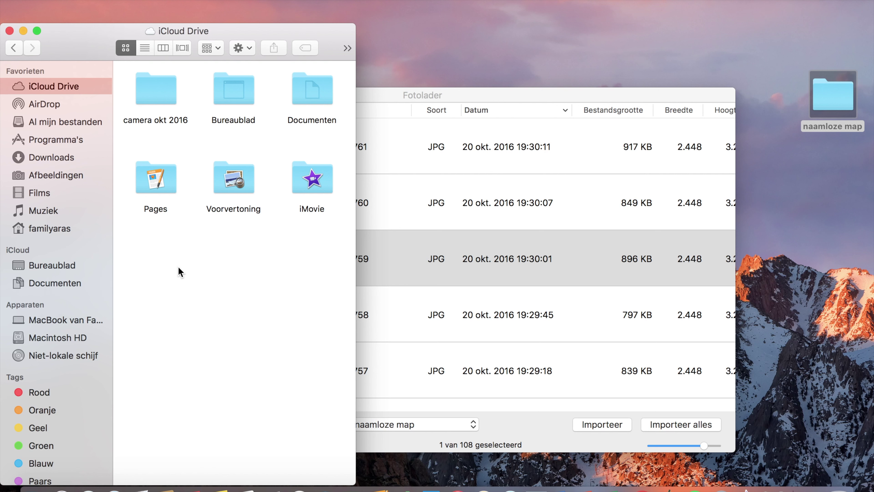
Place the Fotolader window beside iCloud Drive and copy photo IMG_1758 into the camera okt 2016 folder.
{"action": "left_click", "coordinate": [456, 240]}
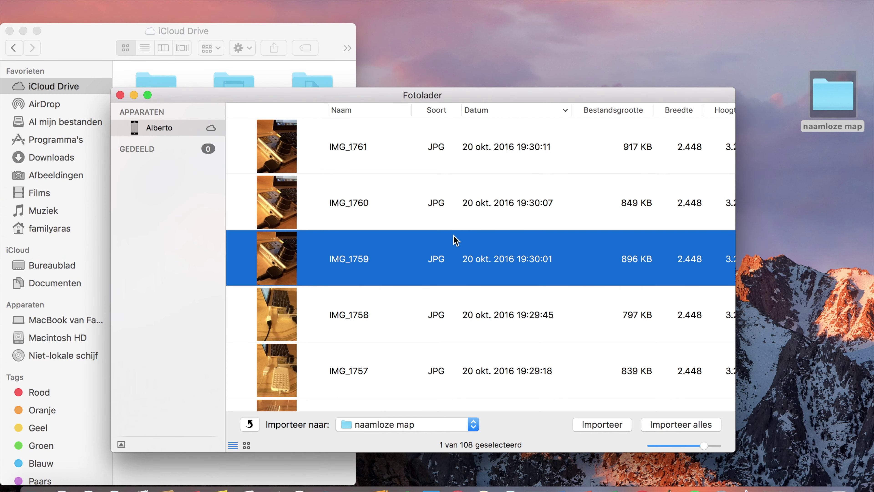
{"action": "left_click_drag", "start_coordinate": [173, 92], "coordinate": [372, 35]}
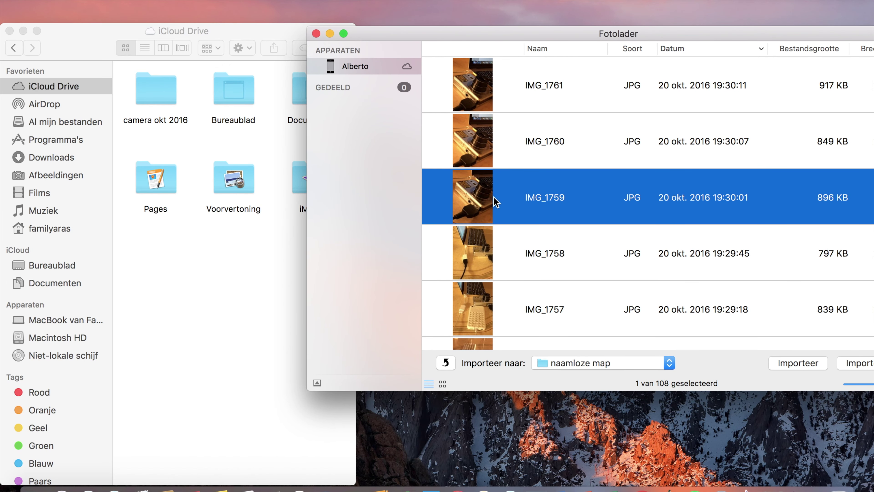
{"action": "left_click", "coordinate": [515, 259]}
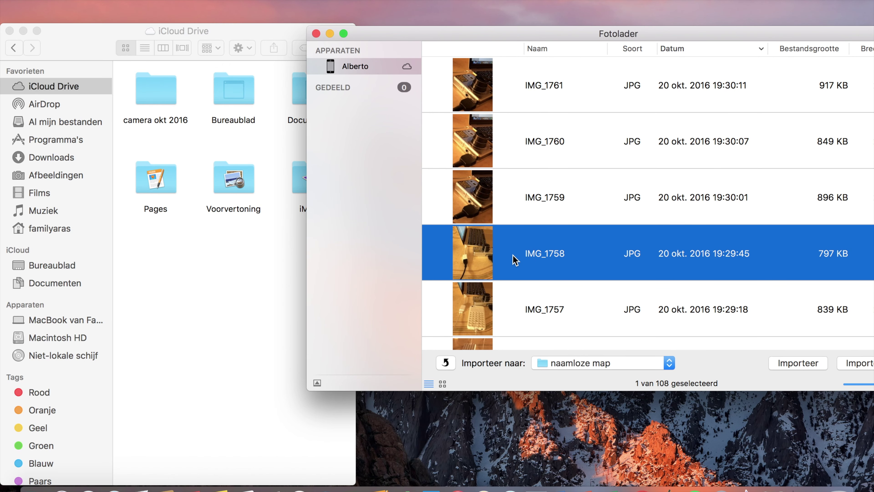
{"action": "left_click_drag", "start_coordinate": [466, 255], "coordinate": [162, 101]}
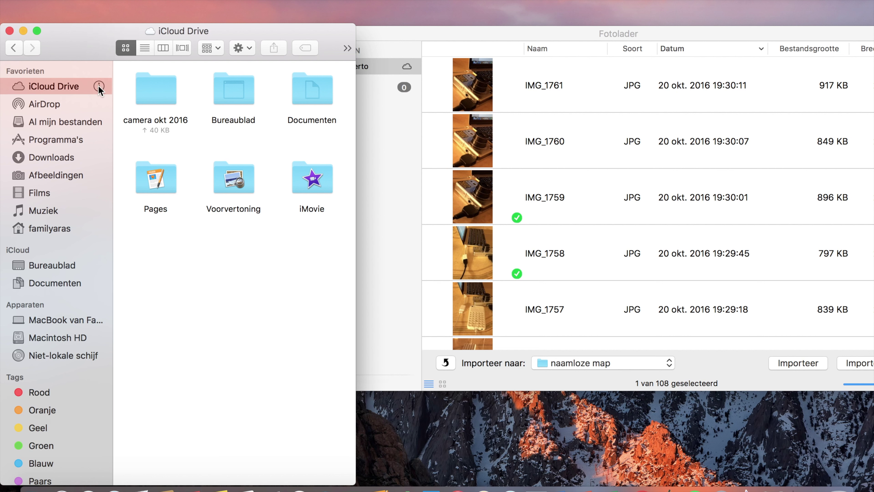
Open the camera okt 2016 folder, preview IMG_1758.JPG and close the preview.
{"action": "double_click", "coordinate": [166, 92]}
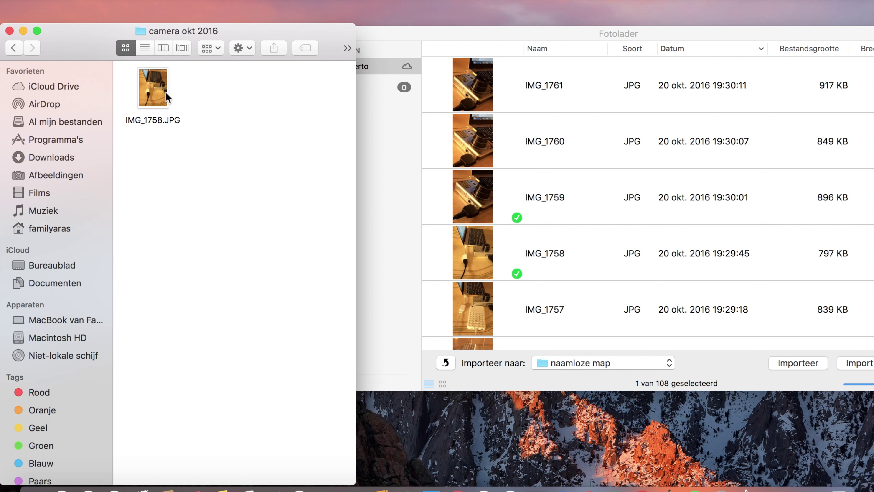
{"action": "left_click", "coordinate": [153, 92]}
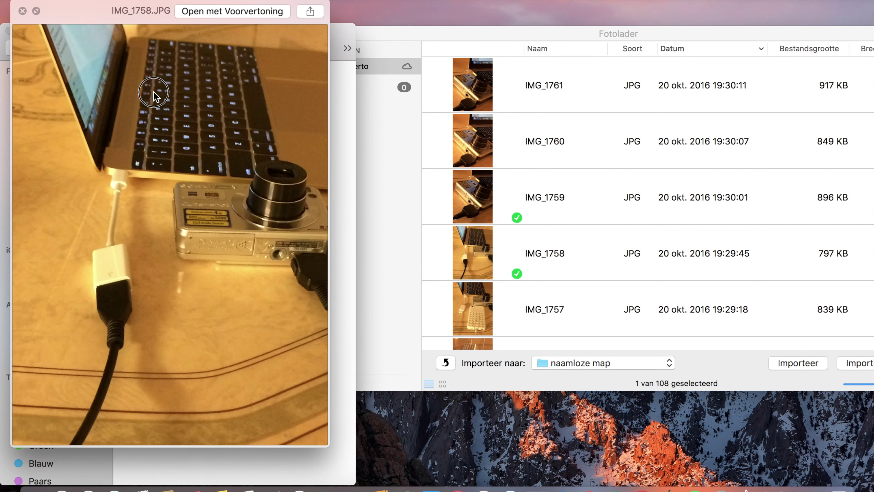
{"action": "left_click", "coordinate": [23, 11]}
{"action": "left_click", "coordinate": [253, 175]}
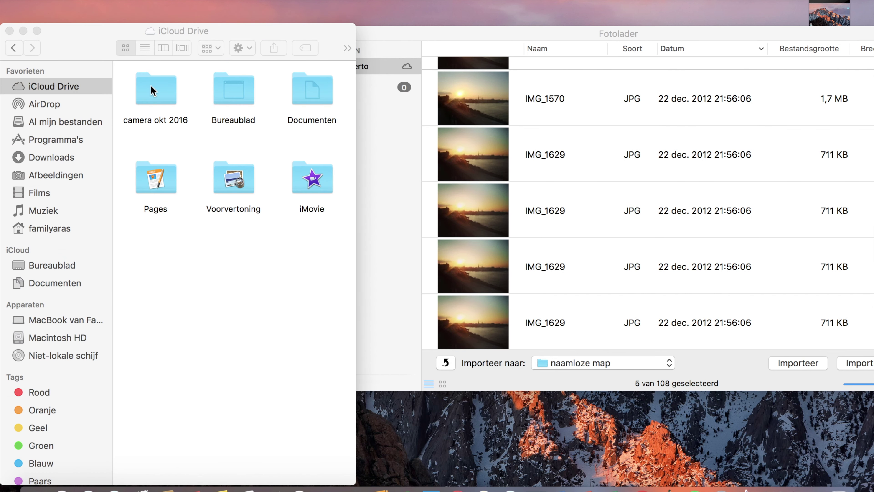
Switch from the camera okt 2016 folder in iCloud Drive back to Fotolader and expand its window to full screen.
{"action": "left_click", "coordinate": [156, 94]}
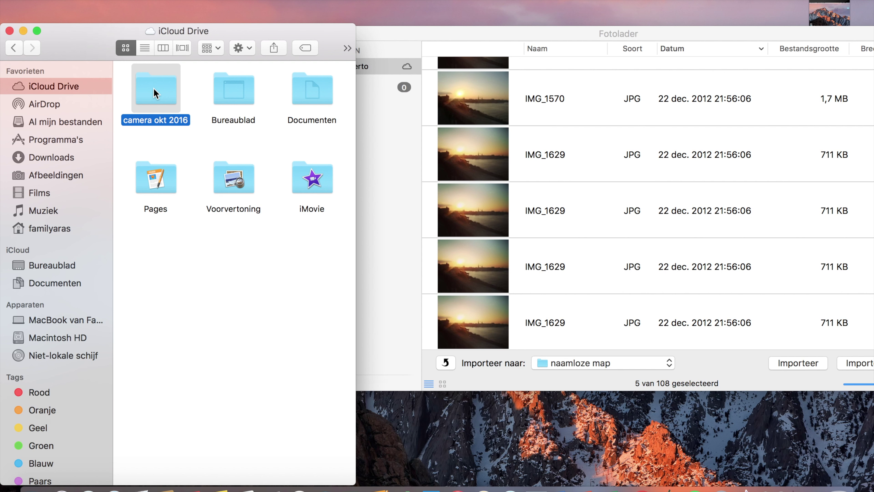
{"action": "left_click", "coordinate": [165, 95]}
{"action": "left_click", "coordinate": [594, 202]}
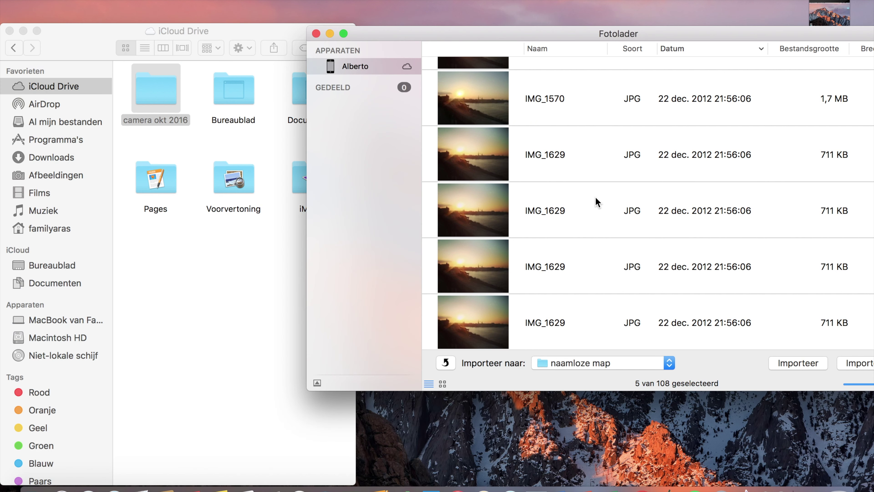
{"action": "left_click", "coordinate": [344, 34]}
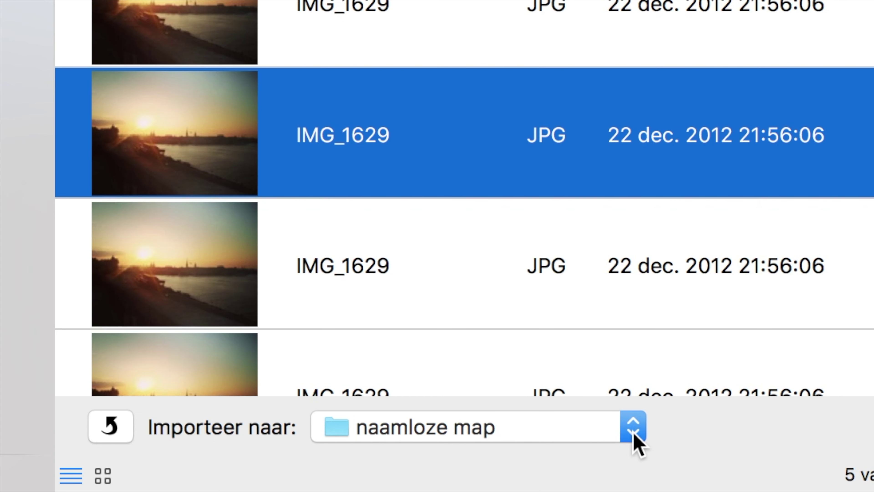
Set the import destination to the camera okt 2016 folder in iCloud Drive and check it among the available destinations.
{"action": "left_click", "coordinate": [363, 488]}
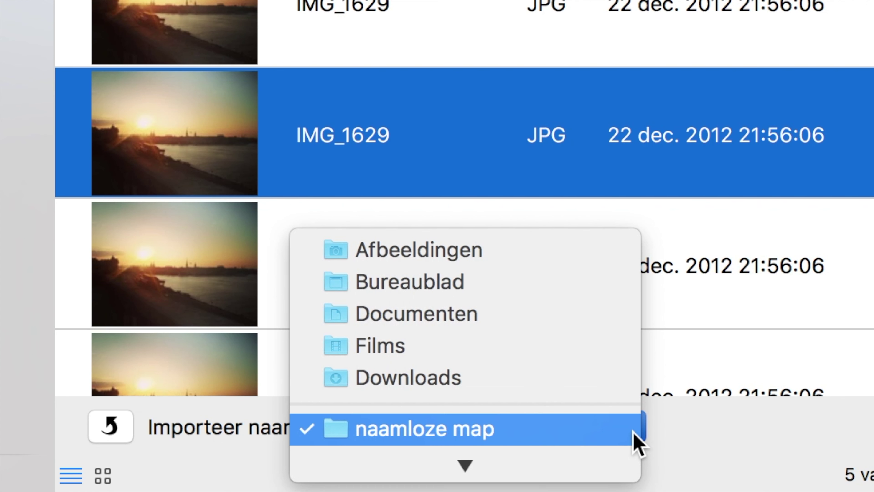
{"action": "scroll", "coordinate": [634, 435], "scroll_direction": "down", "scroll_amount": 3}
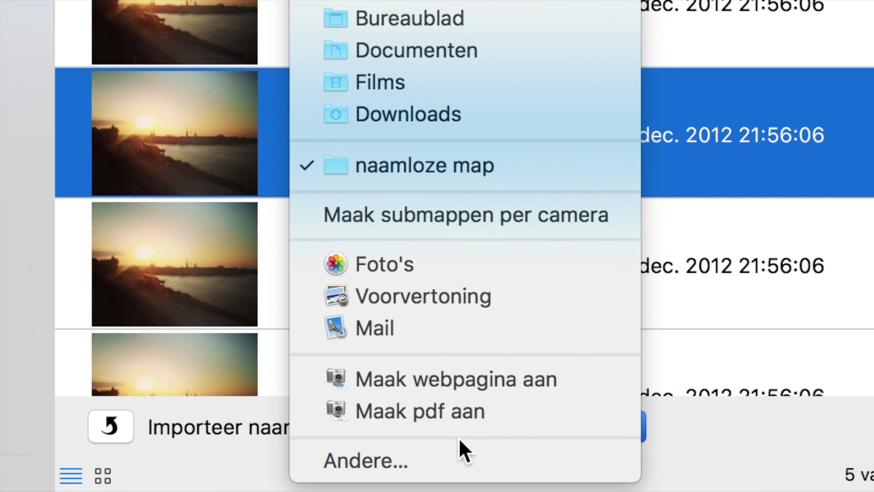
{"action": "left_click", "coordinate": [468, 461]}
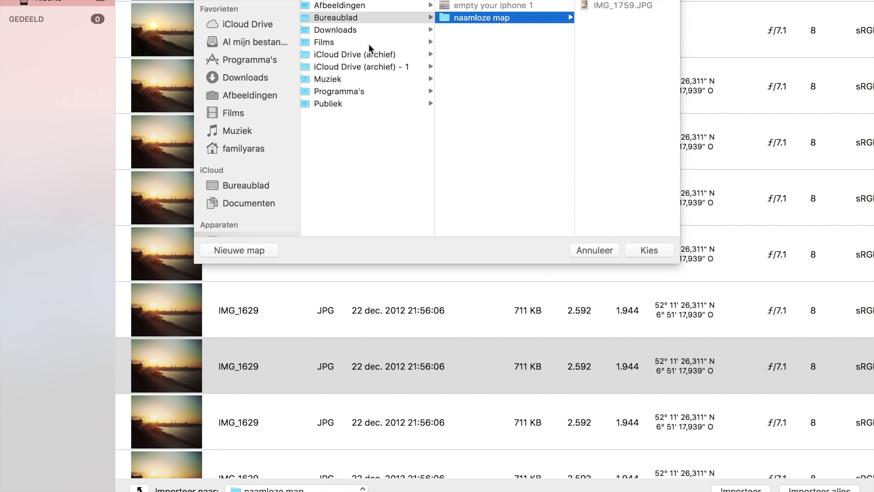
{"action": "left_click", "coordinate": [266, 25]}
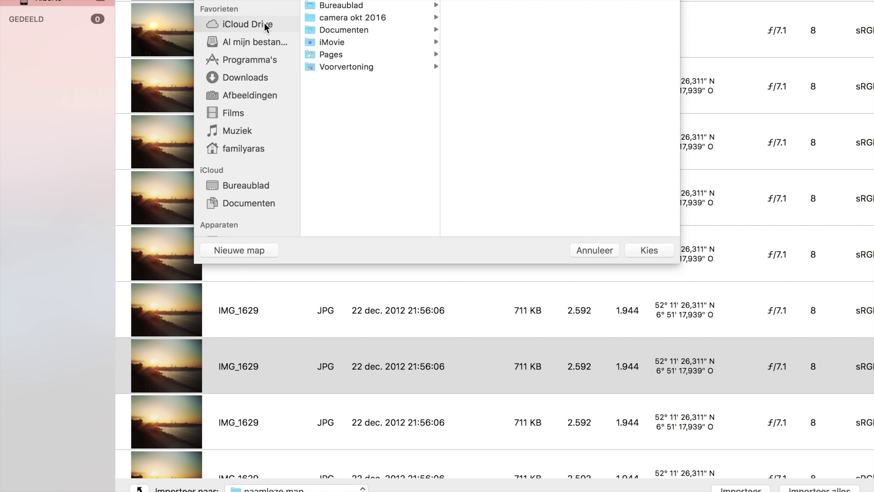
{"action": "left_click", "coordinate": [314, 16]}
{"action": "key", "text": "Return"}
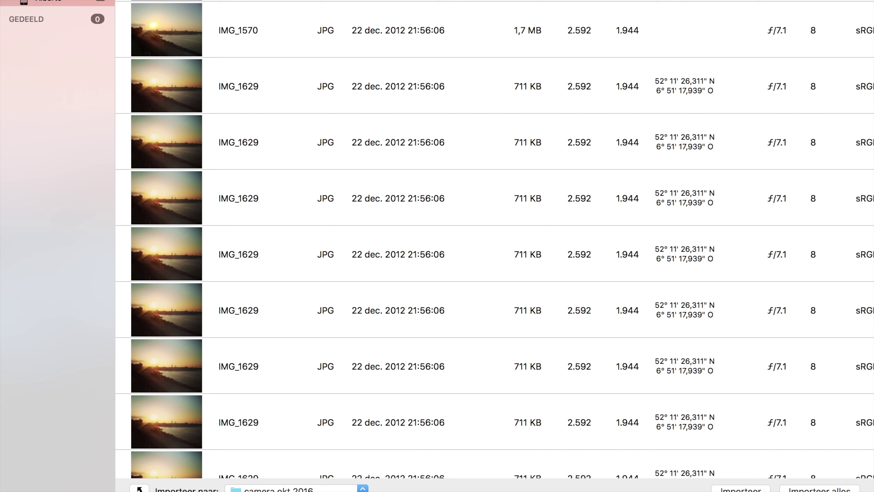
{"action": "left_click", "coordinate": [296, 490]}
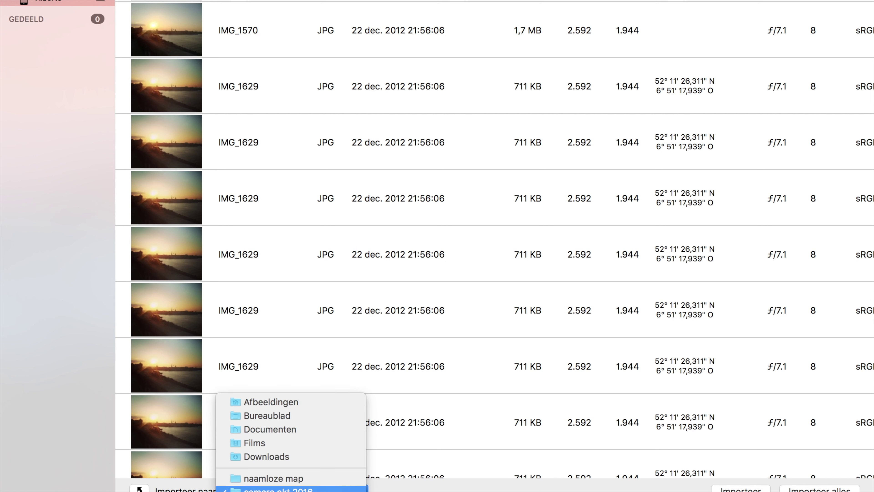
Keep camera okt 2016 as the import destination, select all photos, and reduce the selection to one IMG_1629 photo.
{"action": "left_click", "coordinate": [296, 489]}
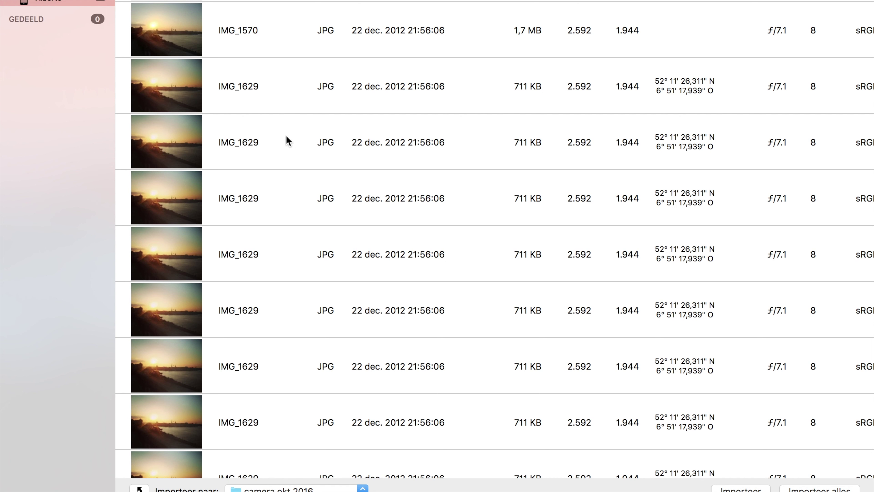
{"action": "key", "text": "super+a"}
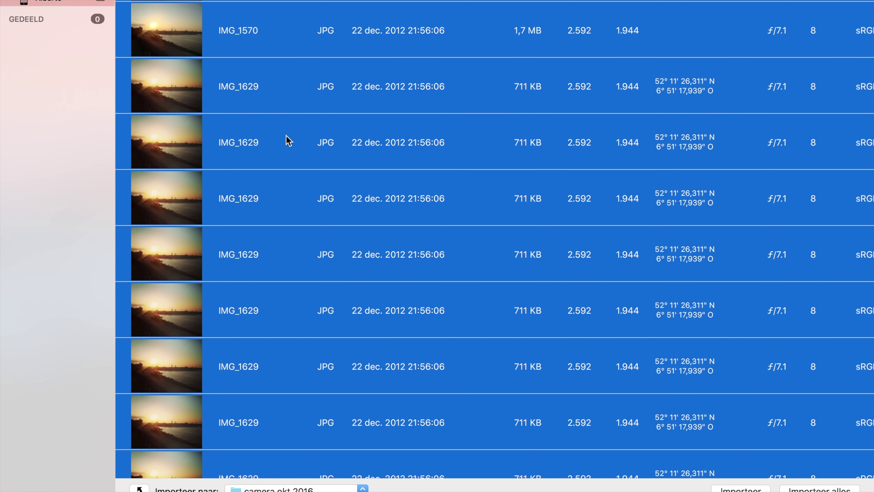
{"action": "left_click", "coordinate": [287, 140]}
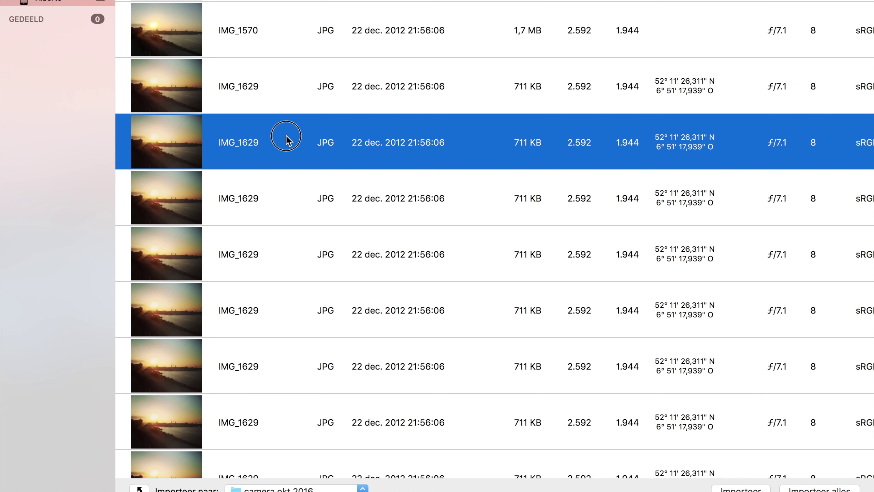
Select seven separate IMG_1629 photos dated 22 dec. 2012, spread through the photo list.
{"action": "left_click", "coordinate": [373, 193]}
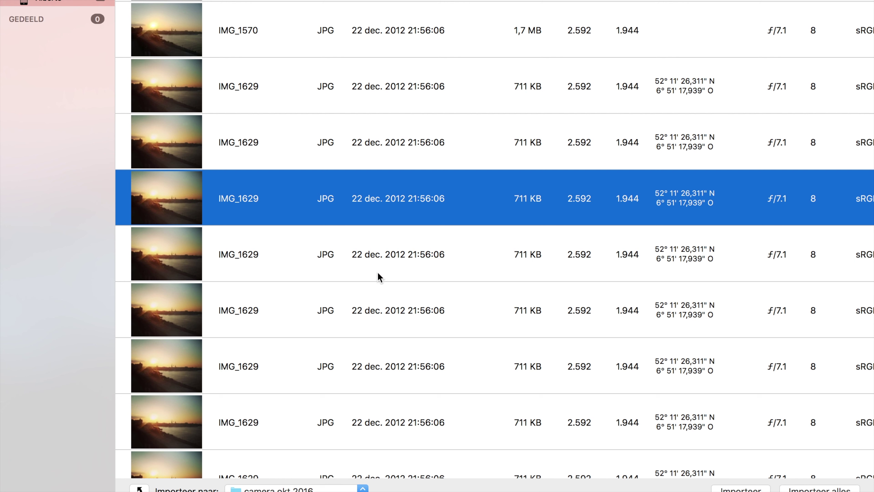
{"action": "left_click", "coordinate": [312, 263], "text": "super"}
{"action": "left_click", "coordinate": [282, 362], "text": "super"}
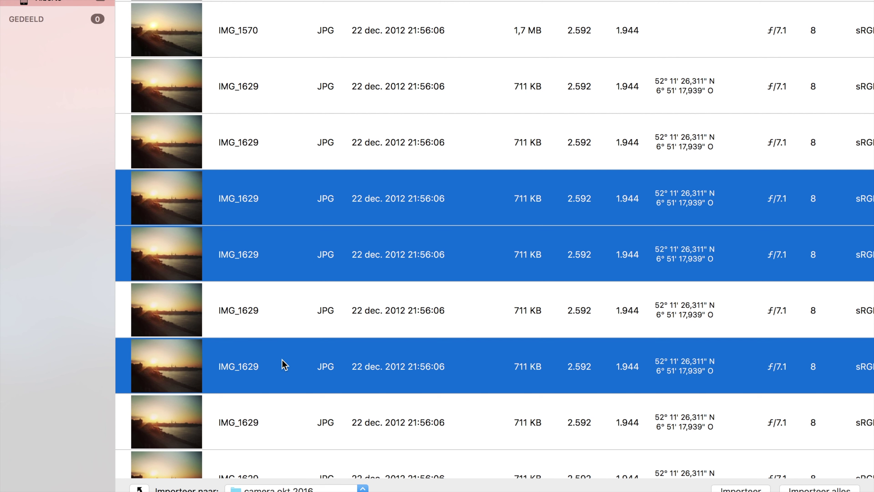
{"action": "scroll", "coordinate": [283, 361], "scroll_direction": "down", "scroll_amount": 5}
{"action": "left_click", "coordinate": [282, 360], "text": "super"}
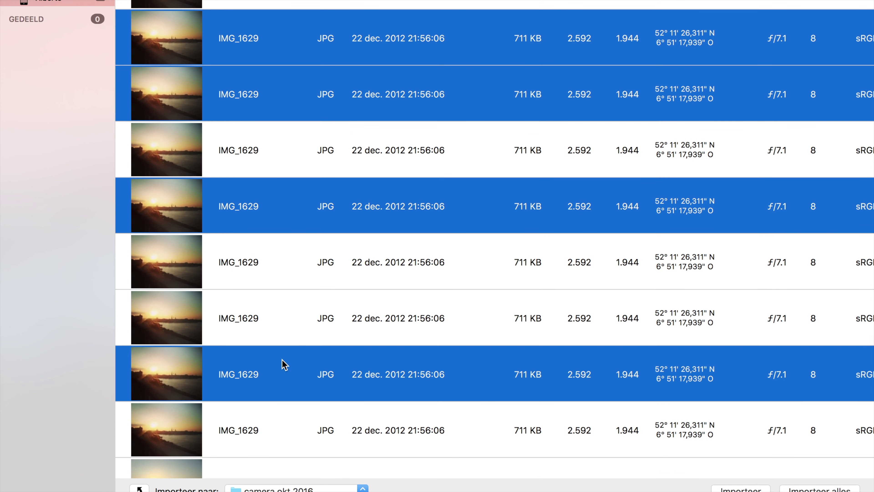
{"action": "scroll", "coordinate": [282, 359], "scroll_direction": "down", "scroll_amount": 10}
{"action": "left_click", "coordinate": [283, 359], "text": "super"}
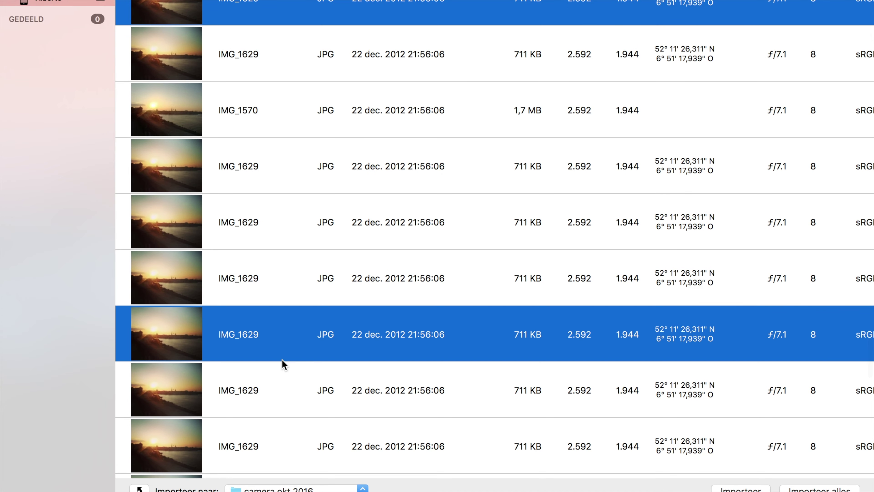
{"action": "left_click", "coordinate": [281, 429], "text": "super"}
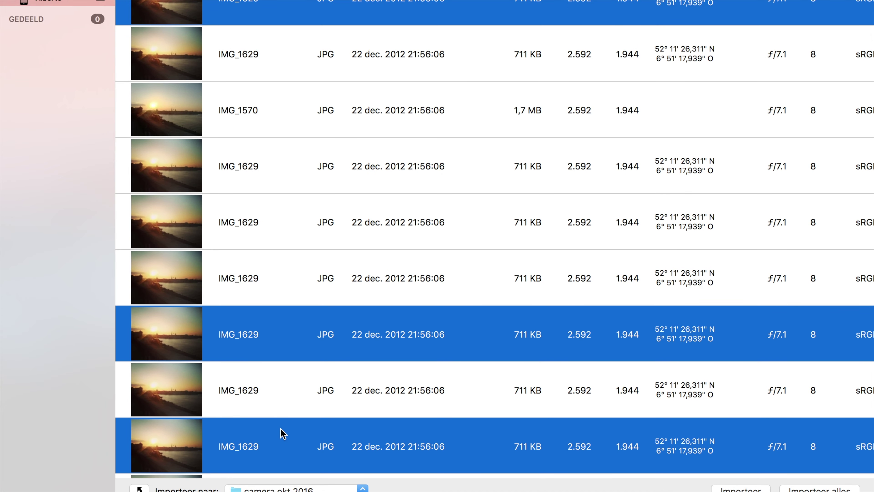
{"action": "scroll", "coordinate": [281, 429], "scroll_direction": "down", "scroll_amount": 9}
{"action": "left_click", "coordinate": [308, 287], "text": "super"}
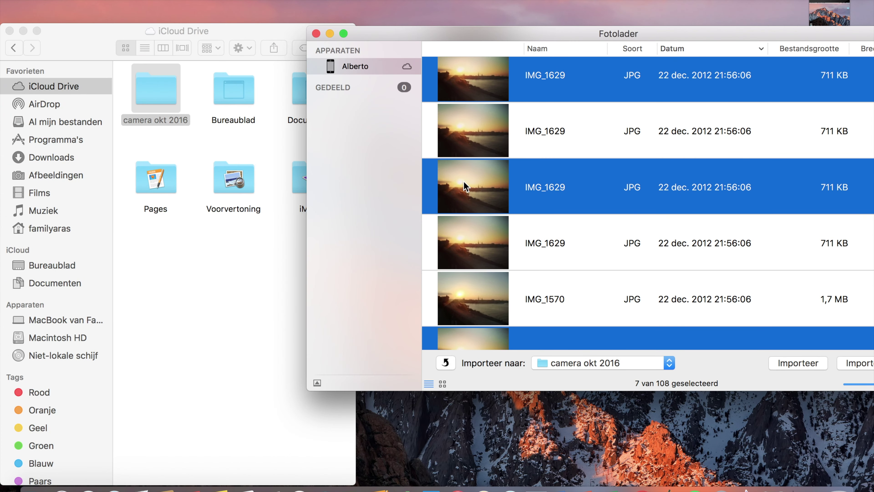
Open the camera okt 2016 folder in iCloud Drive and select the imported IMG_1629.JPG.
{"action": "left_click", "coordinate": [154, 98]}
{"action": "left_click", "coordinate": [154, 100]}
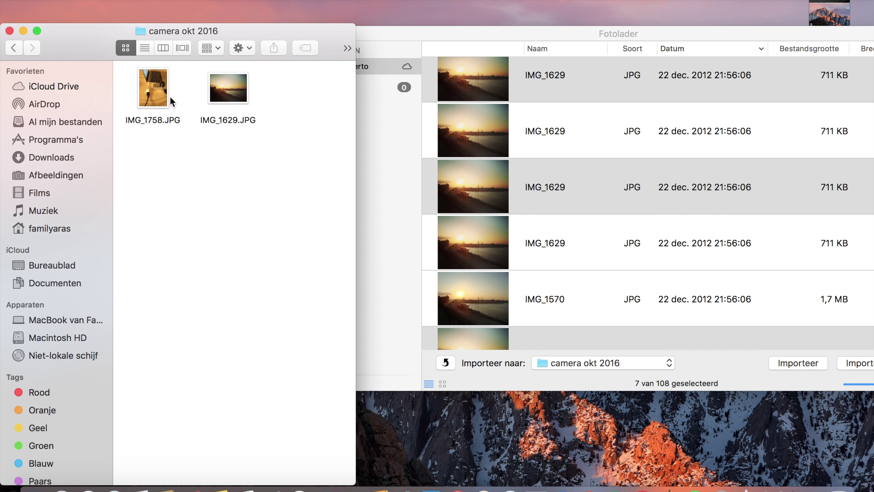
{"action": "left_click", "coordinate": [231, 99]}
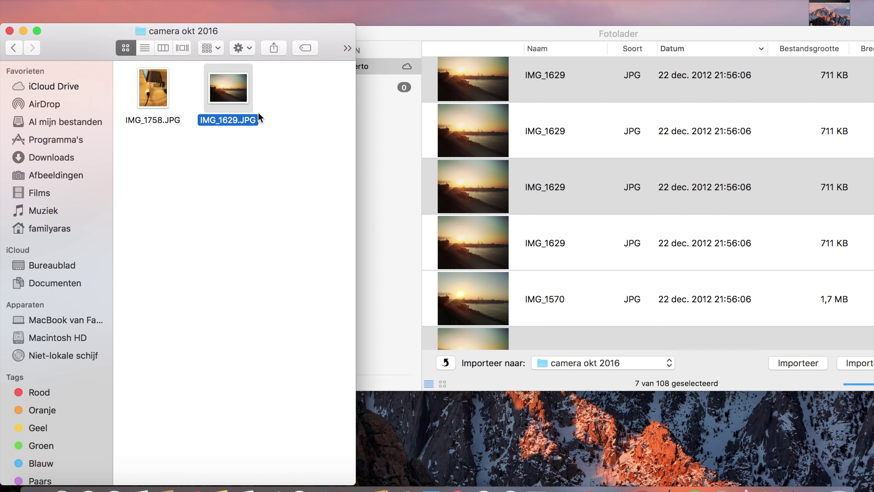
Switch back to Fotolader and import the photo IMG_1694, dated 1 okt. 2016, into the camera okt 2016 folder.
{"action": "left_click", "coordinate": [613, 237]}
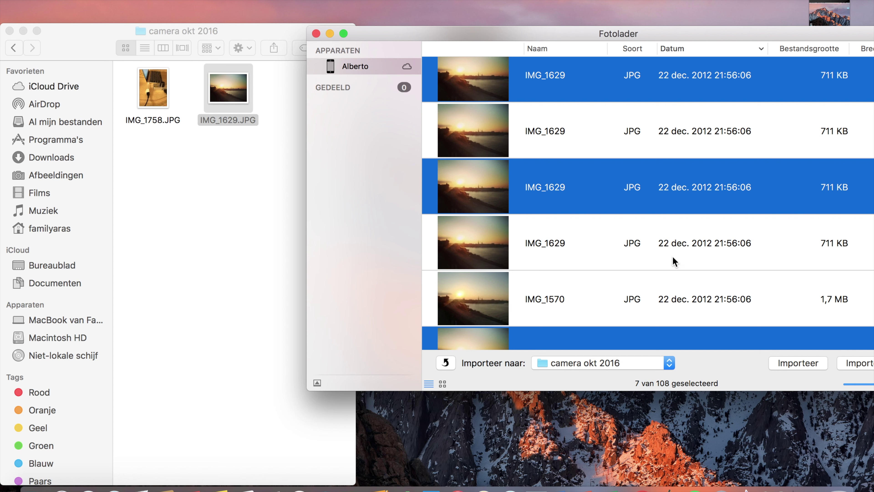
{"action": "scroll", "coordinate": [654, 286], "scroll_direction": "down", "scroll_amount": 5}
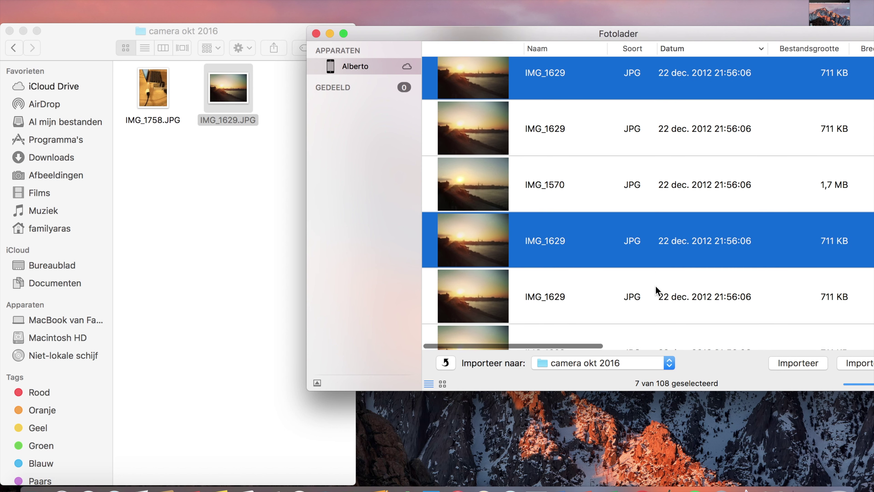
{"action": "scroll", "coordinate": [656, 286], "scroll_direction": "down", "scroll_amount": 5}
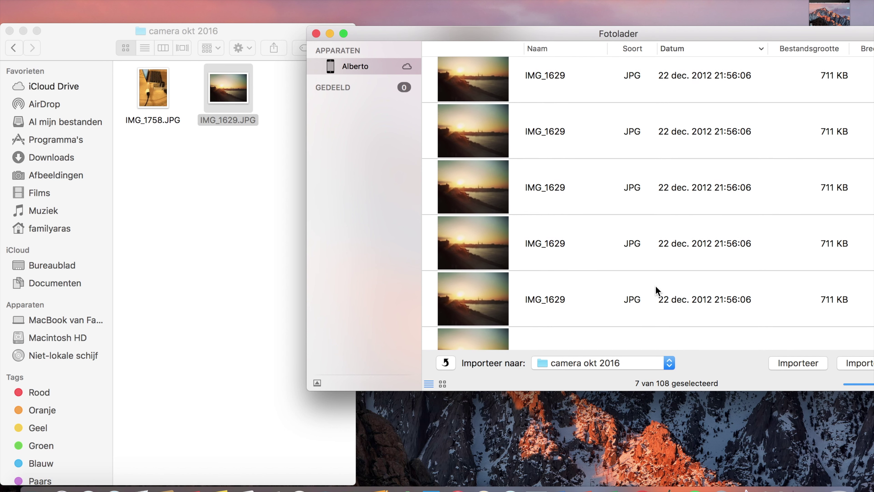
{"action": "scroll", "coordinate": [656, 288], "scroll_direction": "down", "scroll_amount": 5}
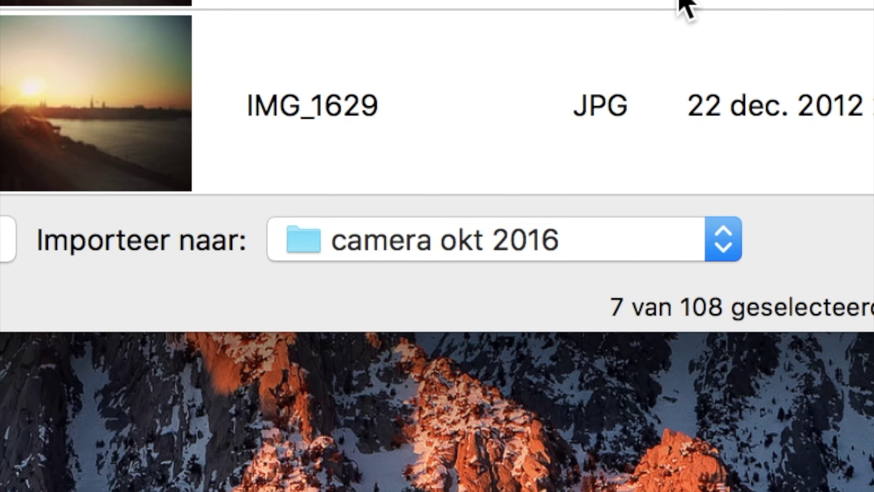
{"action": "scroll", "coordinate": [685, 7], "scroll_direction": "down", "scroll_amount": 10}
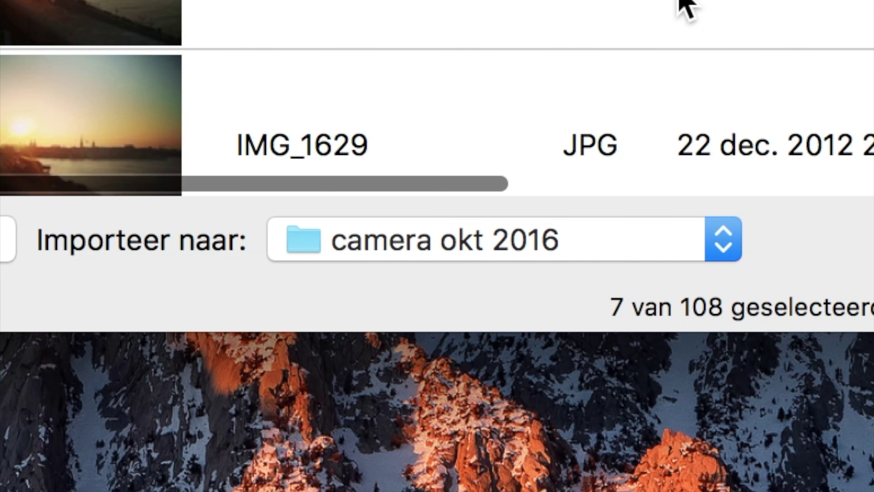
{"action": "scroll", "coordinate": [685, 7], "scroll_direction": "up", "scroll_amount": 10}
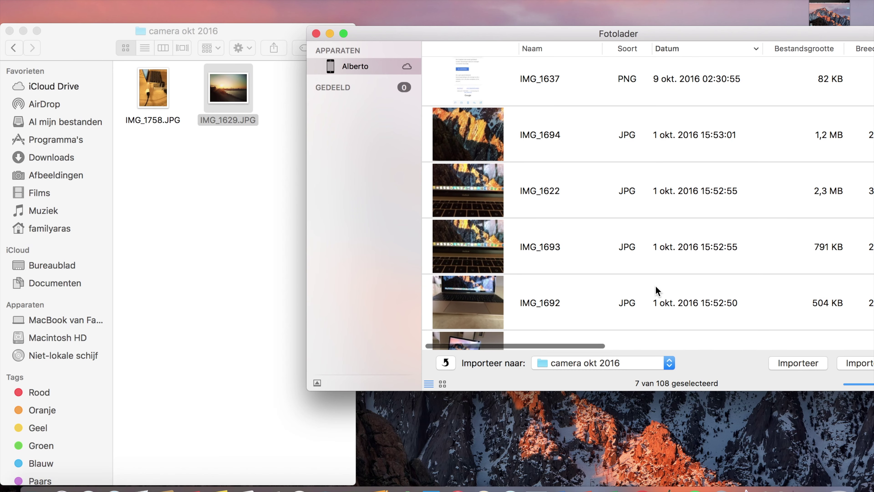
{"action": "left_click", "coordinate": [485, 127]}
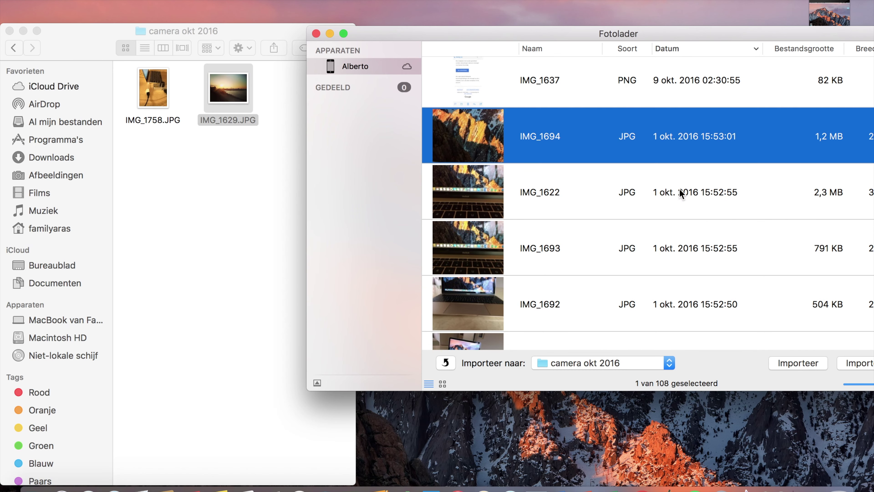
{"action": "left_click", "coordinate": [807, 363]}
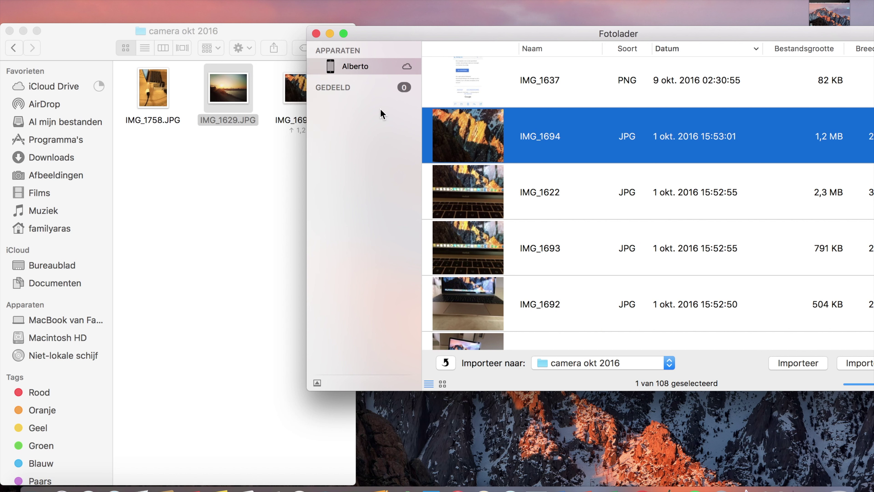
Move the Fotolader window clear of the camera okt 2016 folder, then open IMG_1694.JPG and close it after viewing.
{"action": "left_click", "coordinate": [365, 123]}
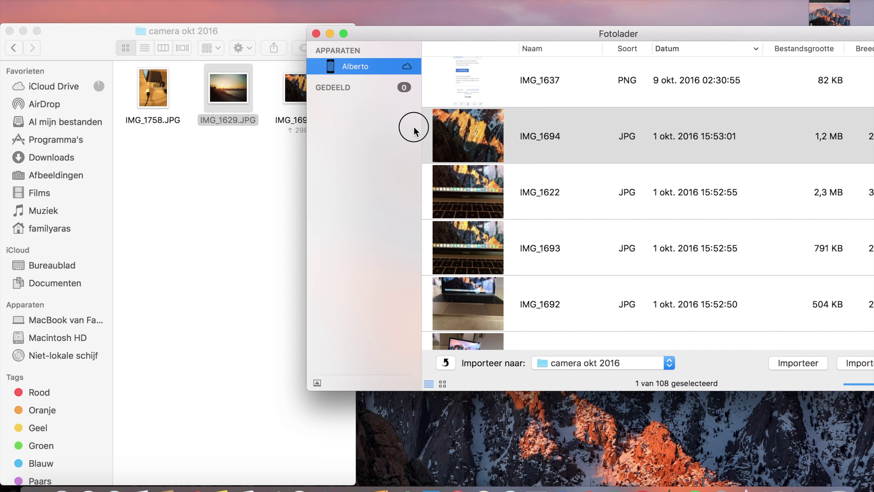
{"action": "mouse_move", "coordinate": [392, 49]}
{"action": "left_click_drag", "start_coordinate": [393, 34], "coordinate": [533, 25]}
{"action": "left_click", "coordinate": [297, 86]}
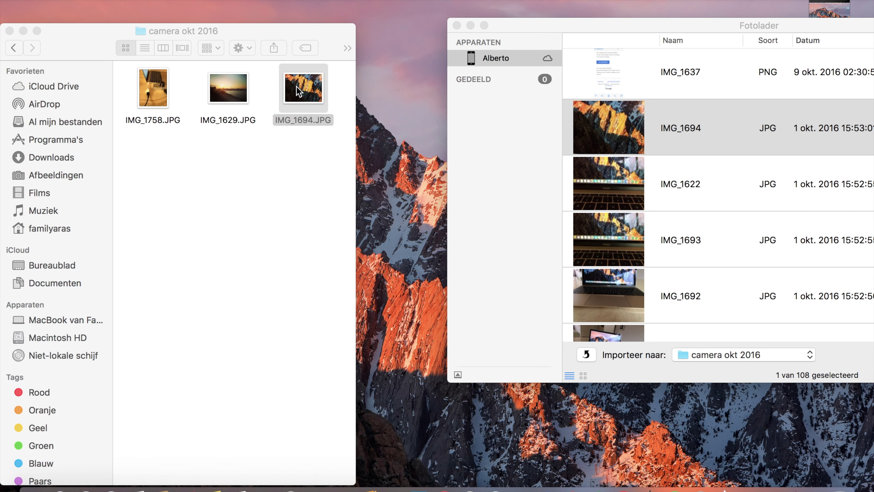
{"action": "double_click", "coordinate": [297, 87]}
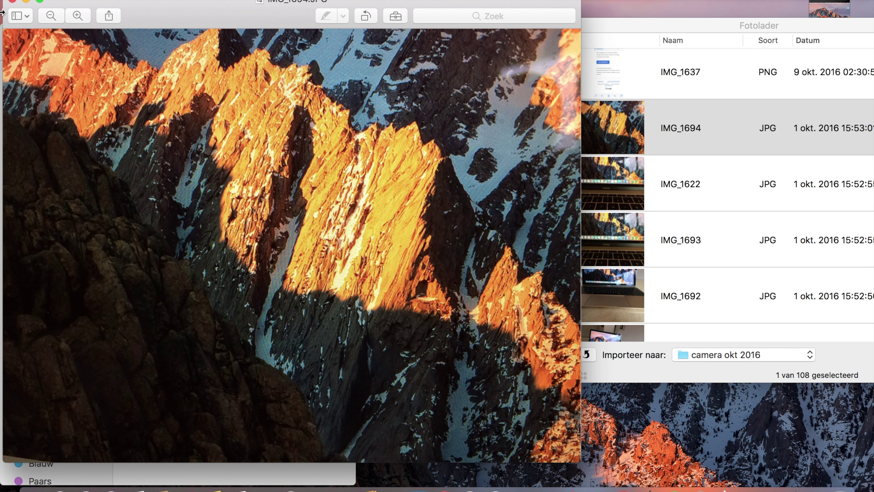
{"action": "left_click", "coordinate": [13, 2]}
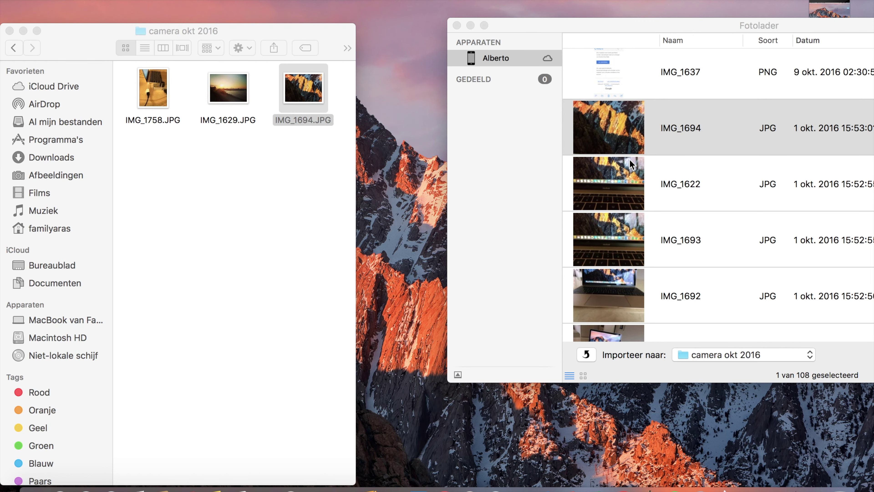
Place the Fotolader window right beside the folder, import photo IMG_1622 into camera okt 2016, and preview the imported file.
{"action": "left_click", "coordinate": [617, 181]}
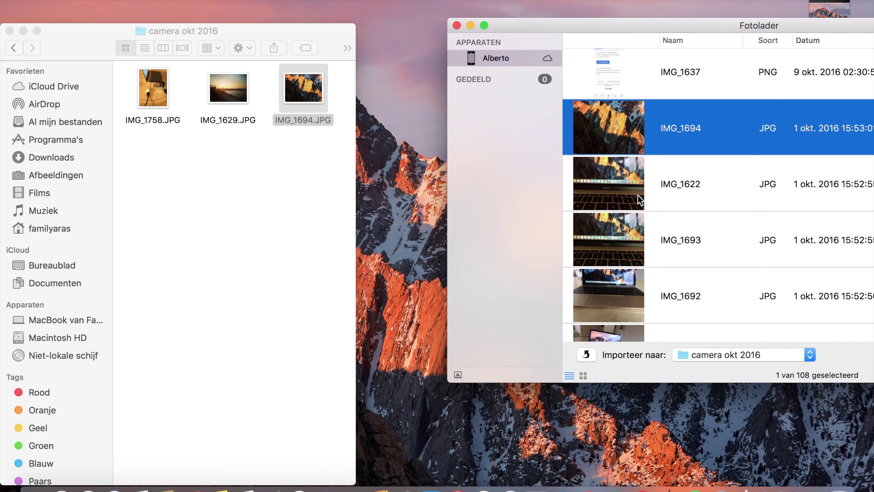
{"action": "left_click_drag", "start_coordinate": [728, 26], "coordinate": [637, 14]}
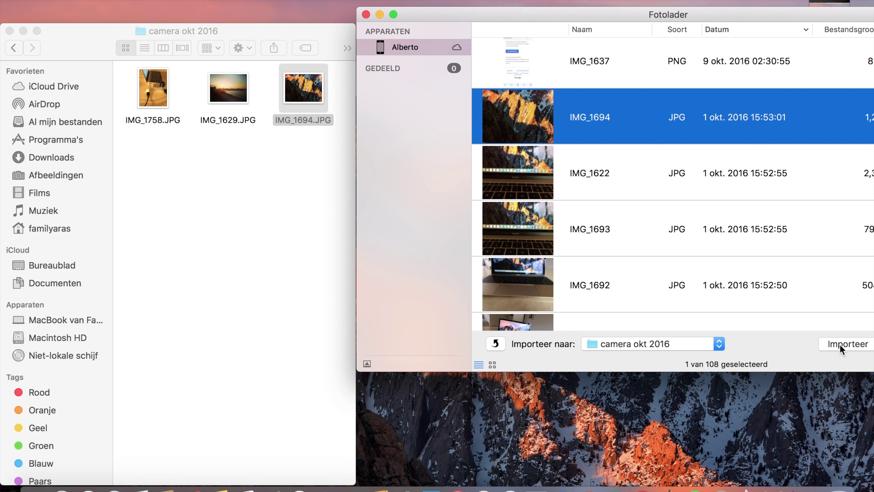
{"action": "left_click", "coordinate": [598, 191]}
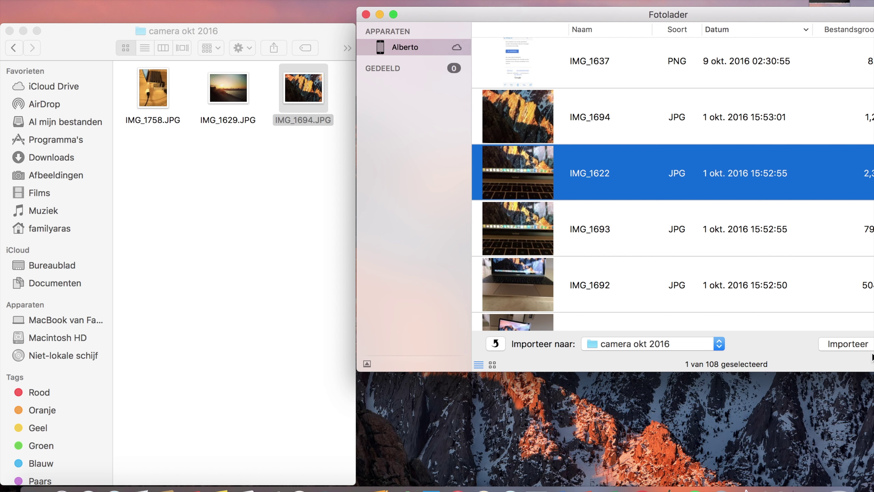
{"action": "left_click", "coordinate": [846, 345]}
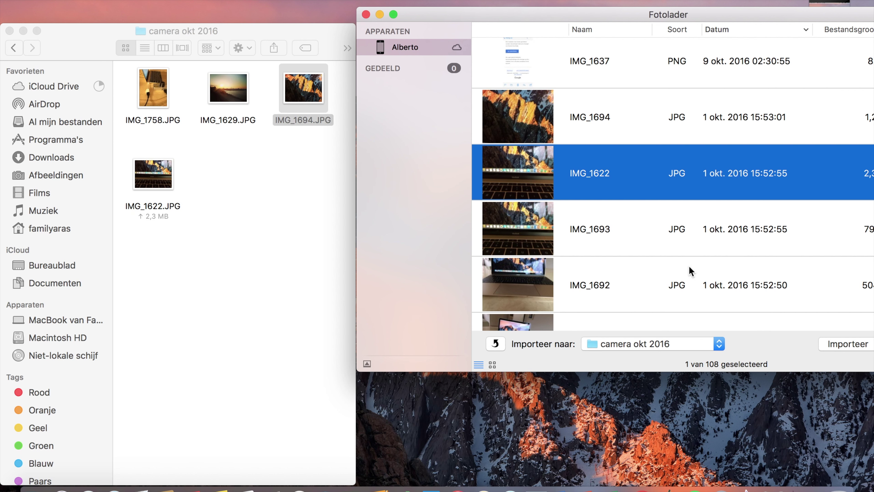
{"action": "left_click", "coordinate": [141, 174]}
{"action": "key", "text": "space"}
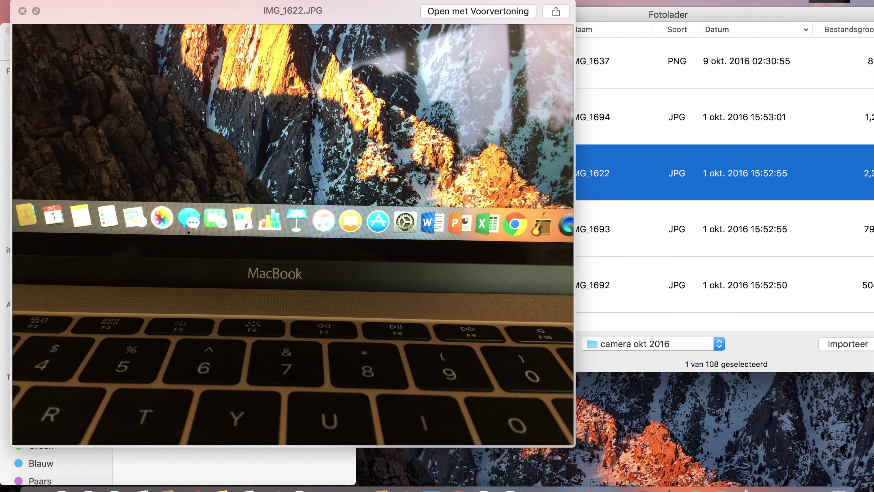
Import photo IMG_1692 from Fotolader into the camera okt 2016 folder, then preview the imported file and close the preview.
{"action": "left_click", "coordinate": [644, 237]}
{"action": "scroll", "coordinate": [644, 237], "scroll_direction": "down", "scroll_amount": 5}
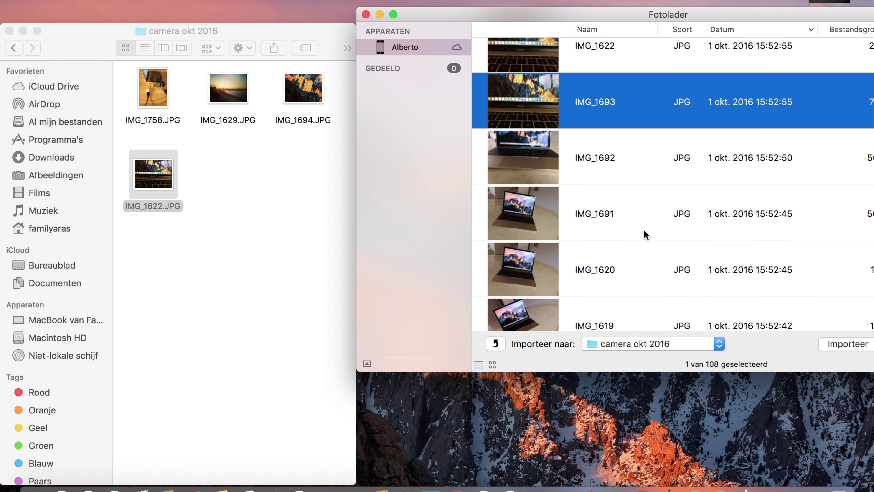
{"action": "left_click", "coordinate": [522, 153]}
{"action": "left_click", "coordinate": [856, 346]}
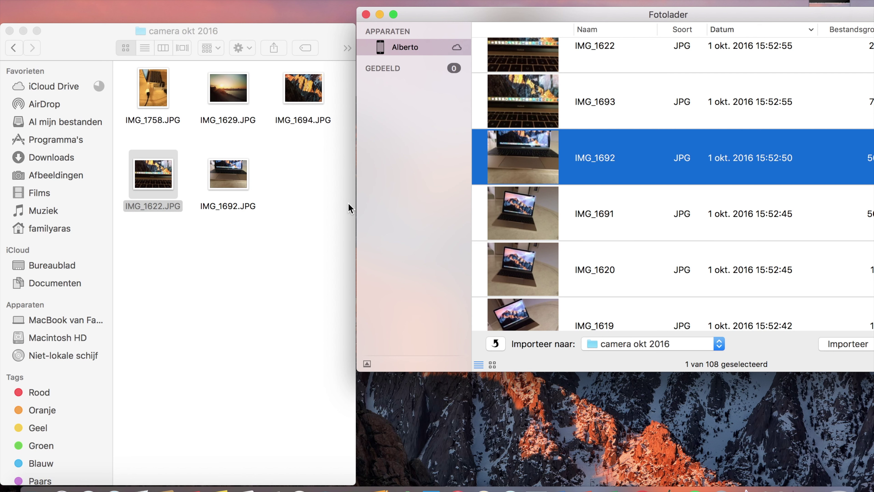
{"action": "left_click", "coordinate": [217, 171]}
{"action": "key", "text": "space"}
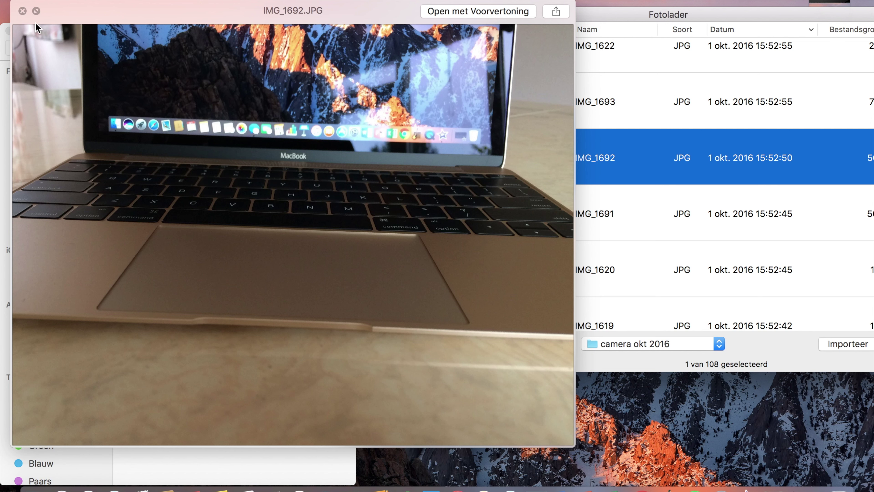
{"action": "left_click", "coordinate": [22, 12]}
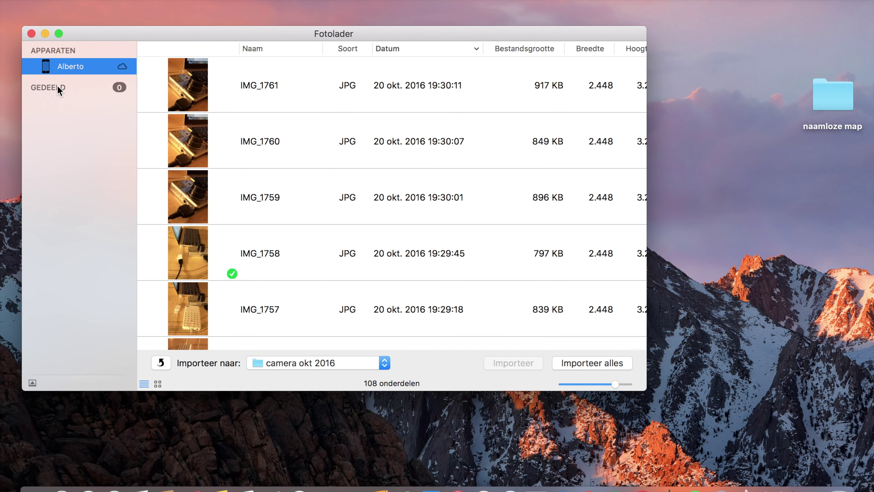
Select the photos IMG_1760 through IMG_1758 in Fotolader, then extend the selection to all photos on the device.
{"action": "left_click", "coordinate": [197, 118]}
{"action": "left_click", "coordinate": [201, 191], "text": "shift"}
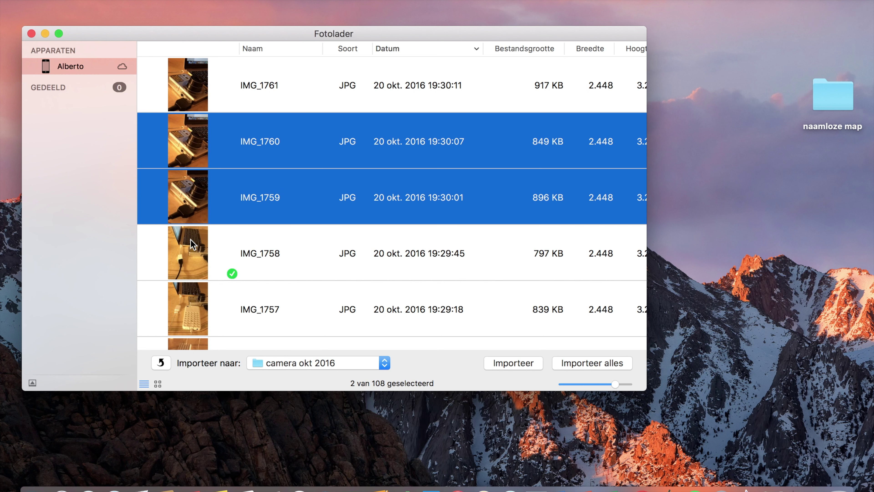
{"action": "left_click", "coordinate": [185, 264], "text": "shift"}
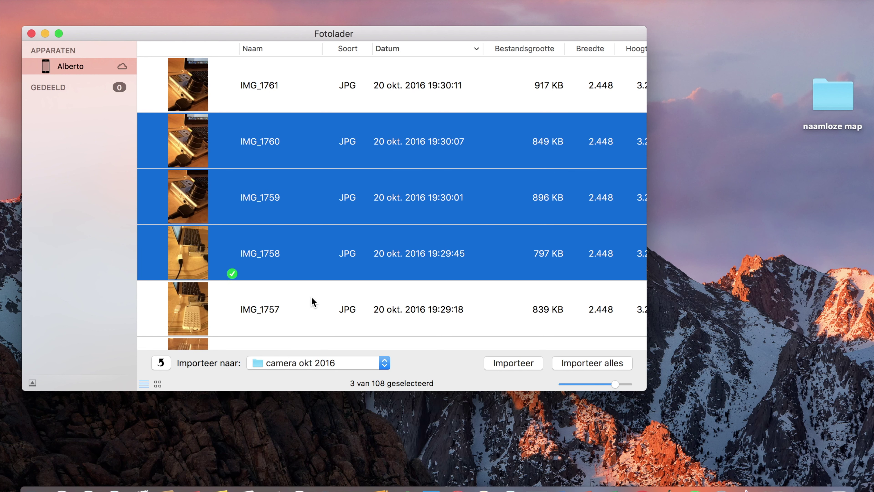
{"action": "key", "text": "super+a"}
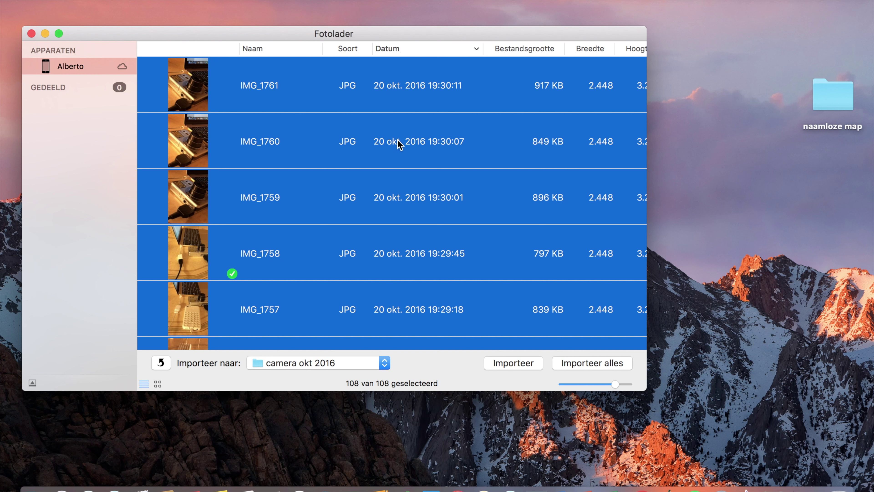
Try to import all photos into the desktop folder naamloze map, then only photo IMG_1761, opening the folder's window along the way.
{"action": "left_click_drag", "start_coordinate": [398, 143], "coordinate": [836, 98]}
{"action": "left_click", "coordinate": [368, 83]}
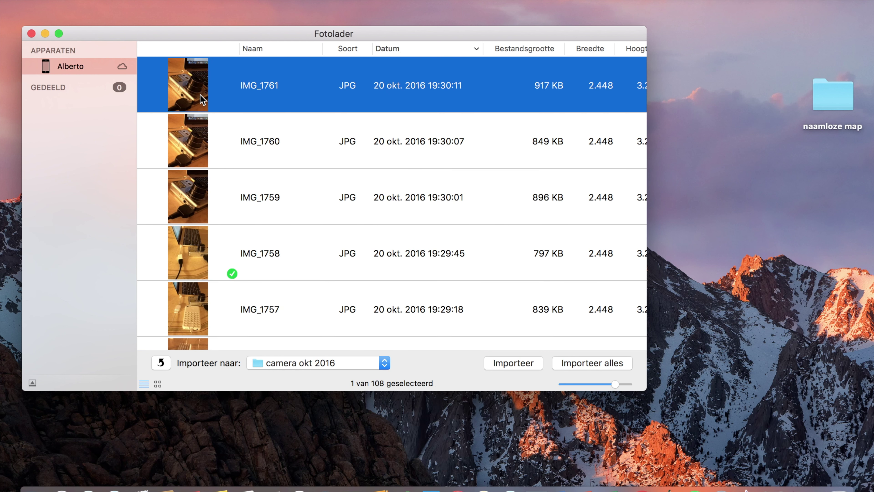
{"action": "left_click", "coordinate": [191, 92]}
{"action": "left_click_drag", "start_coordinate": [191, 92], "coordinate": [842, 98]}
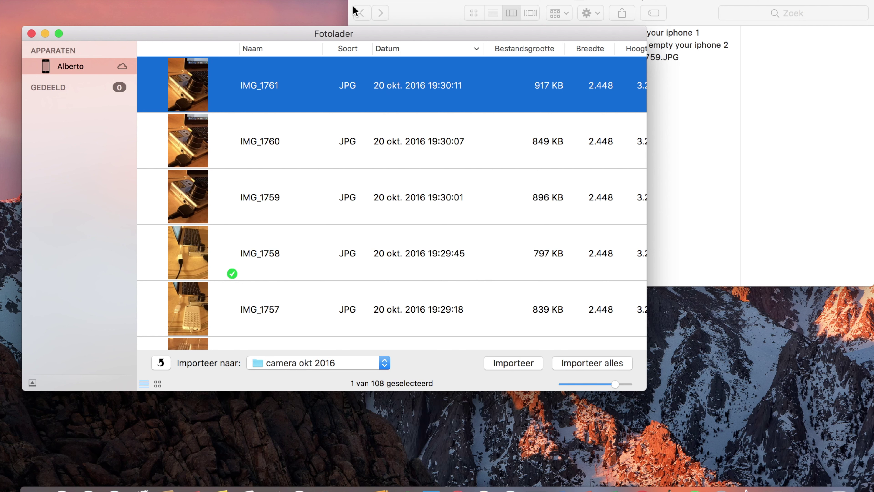
Import photos IMG_1760, IMG_1759, IMG_1757 and IMG_1756 one by one from Fotolader into the open naamloze map folder.
{"action": "left_click_drag", "start_coordinate": [193, 141], "coordinate": [734, 142]}
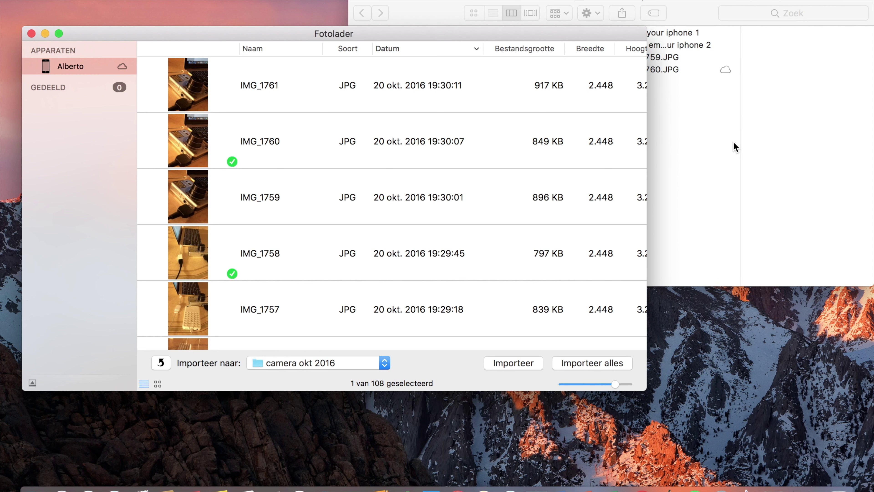
{"action": "left_click", "coordinate": [427, 6]}
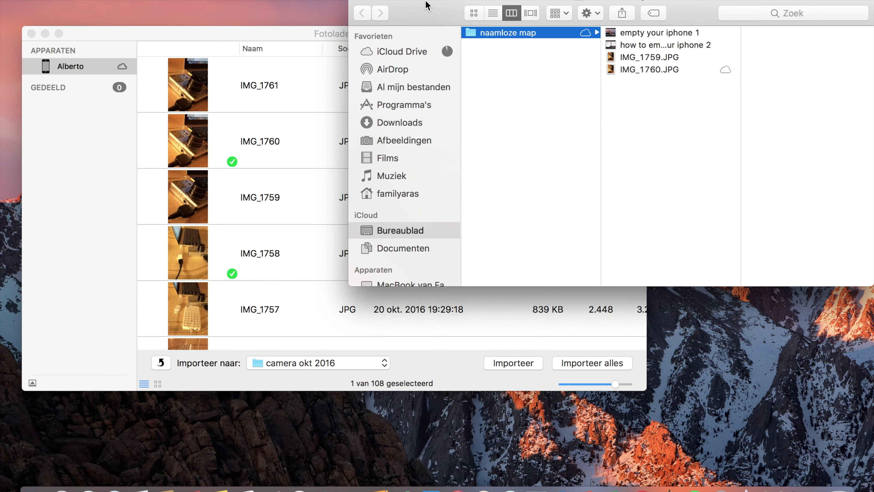
{"action": "left_click_drag", "start_coordinate": [192, 199], "coordinate": [699, 159]}
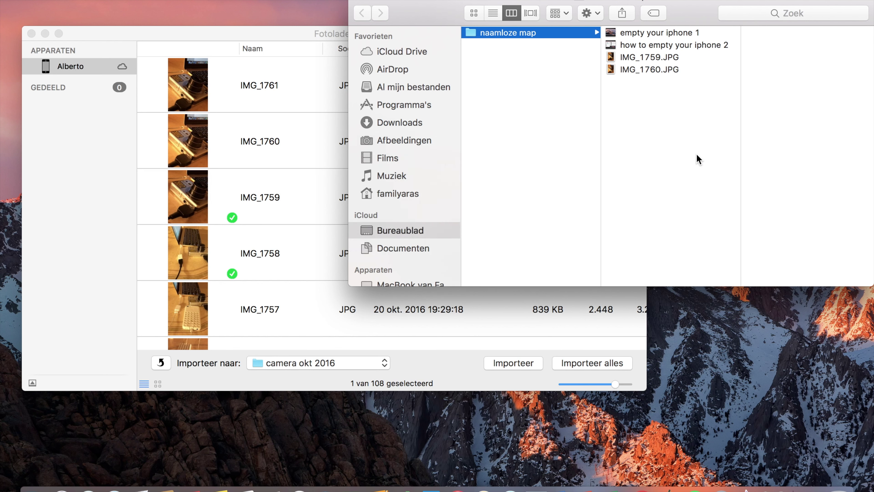
{"action": "left_click_drag", "start_coordinate": [191, 313], "coordinate": [653, 119]}
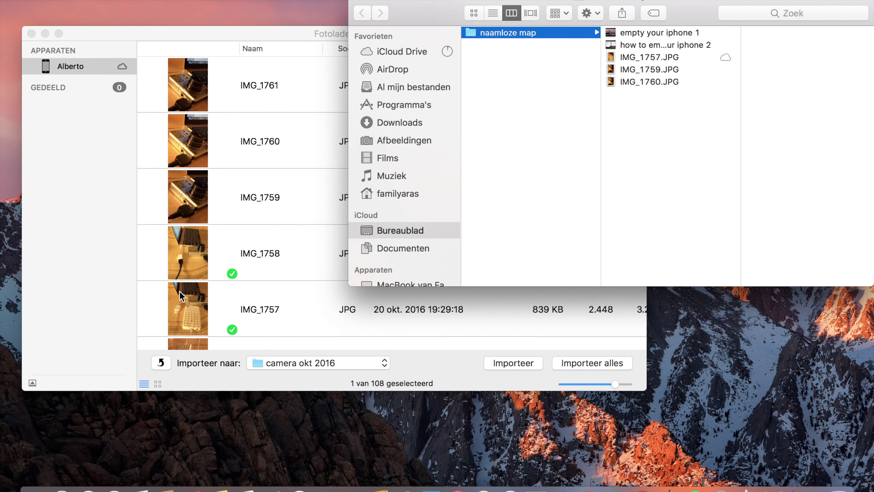
{"action": "scroll", "coordinate": [182, 296], "scroll_direction": "down", "scroll_amount": 5}
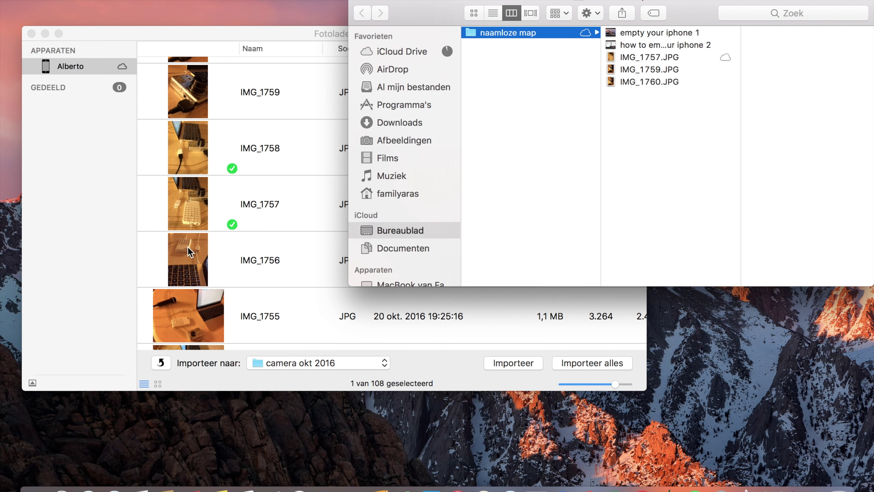
{"action": "left_click_drag", "start_coordinate": [188, 247], "coordinate": [659, 145]}
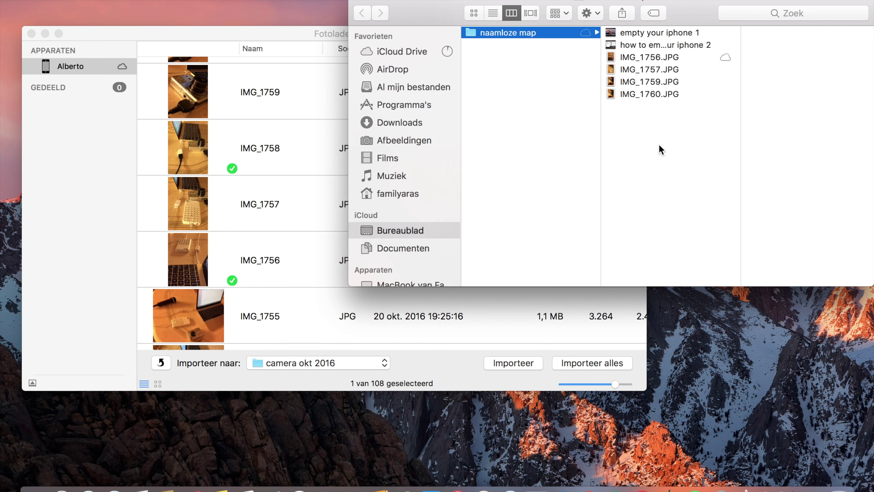
Select all photos on the device in Fotolader and bring the naamloze map folder window back to the front.
{"action": "left_click", "coordinate": [222, 217]}
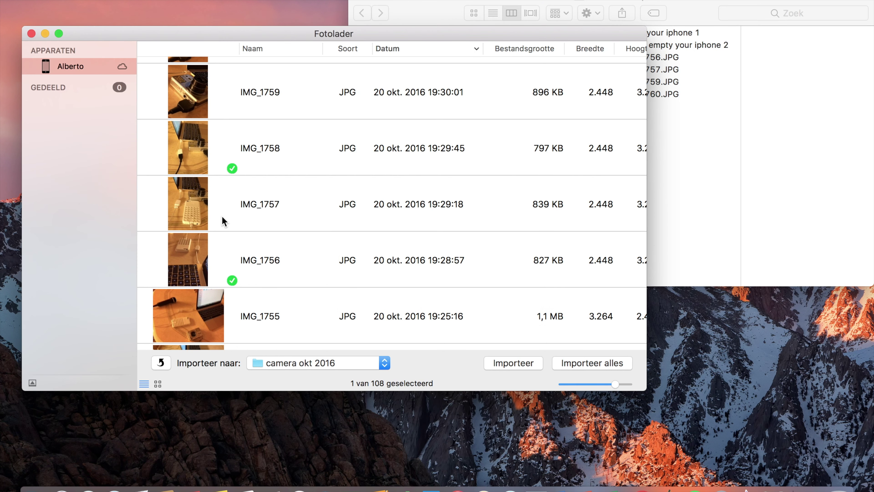
{"action": "key", "text": "super+a"}
{"action": "left_click_drag", "start_coordinate": [309, 209], "coordinate": [198, 201]}
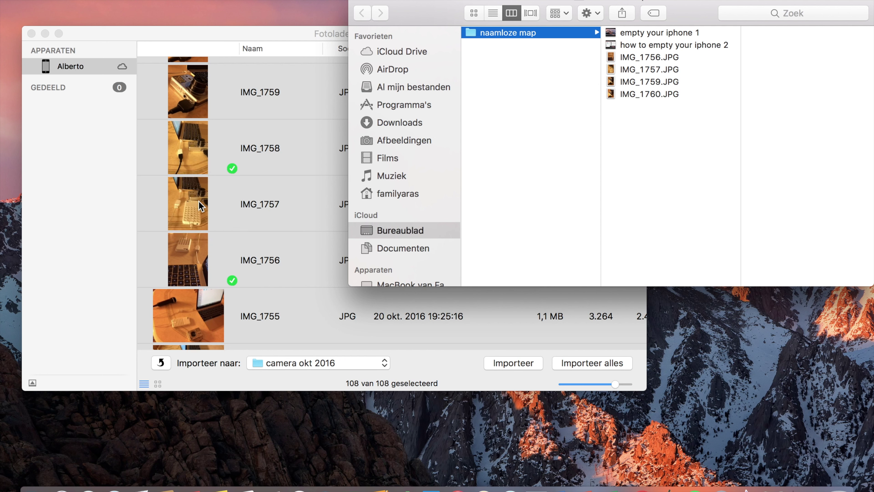